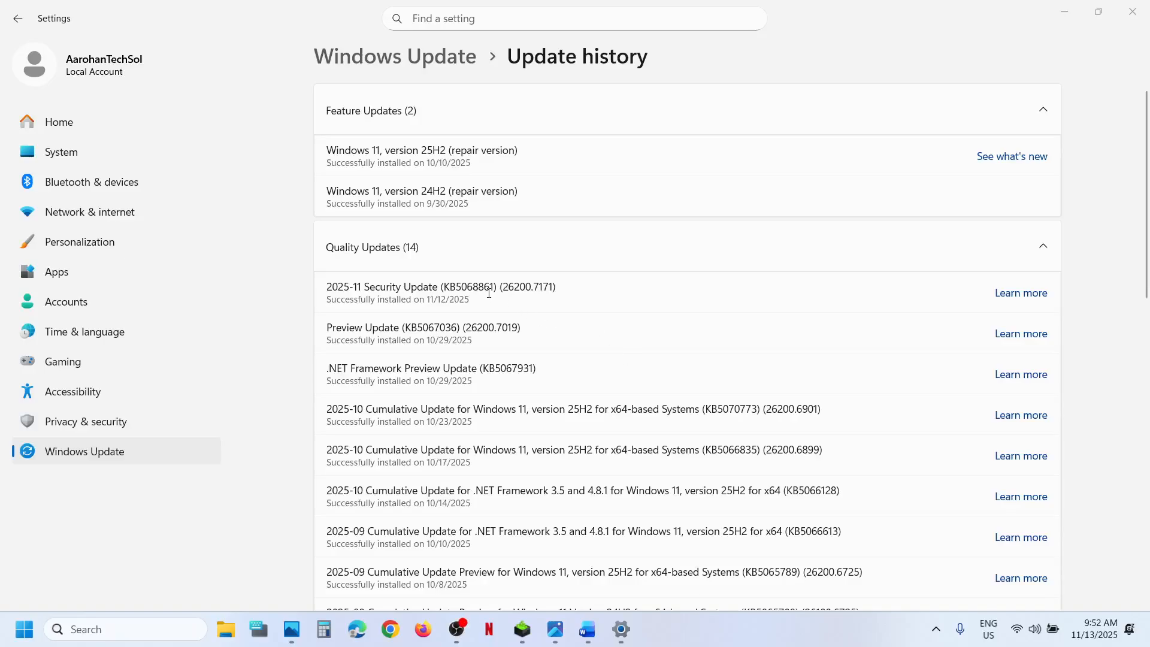
# Review the KB5068861 update, the missing security updates error image, and the repair-commands notes
pyautogui.doubleClick(470, 285)
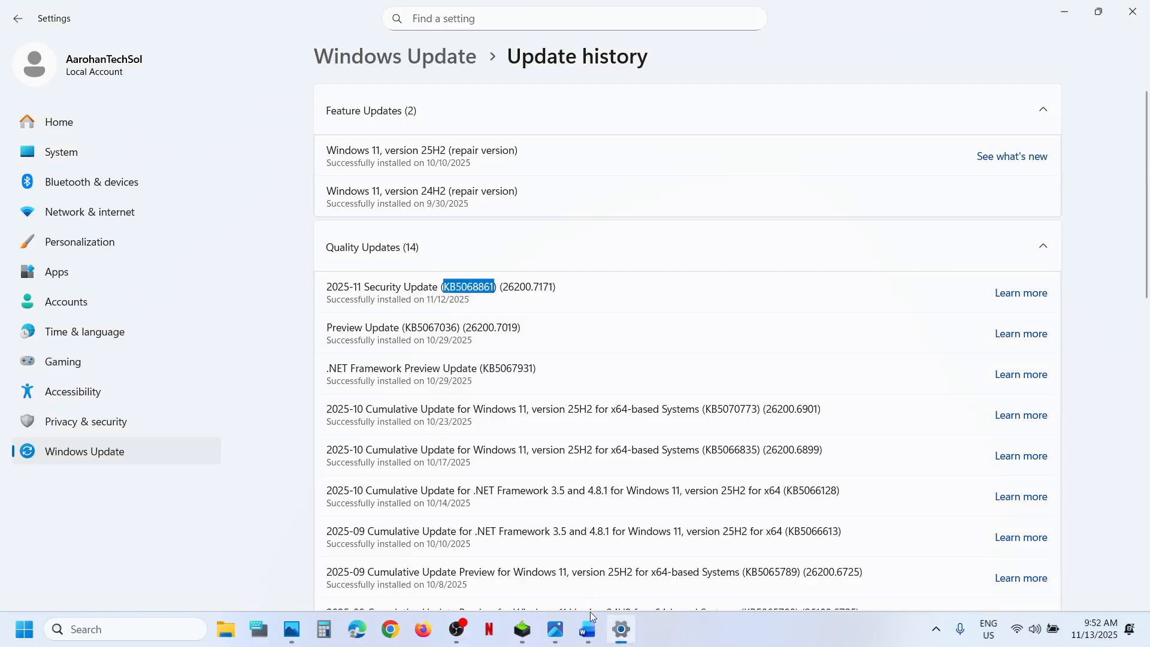
pyautogui.click(630, 568)
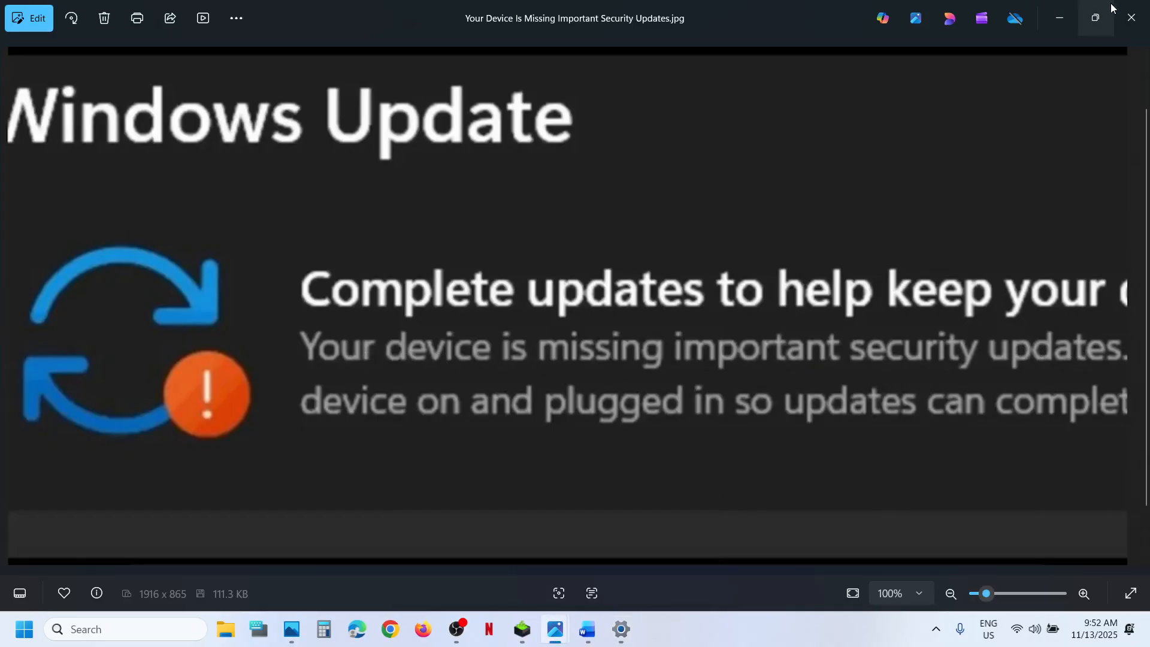
pyautogui.click(1131, 17)
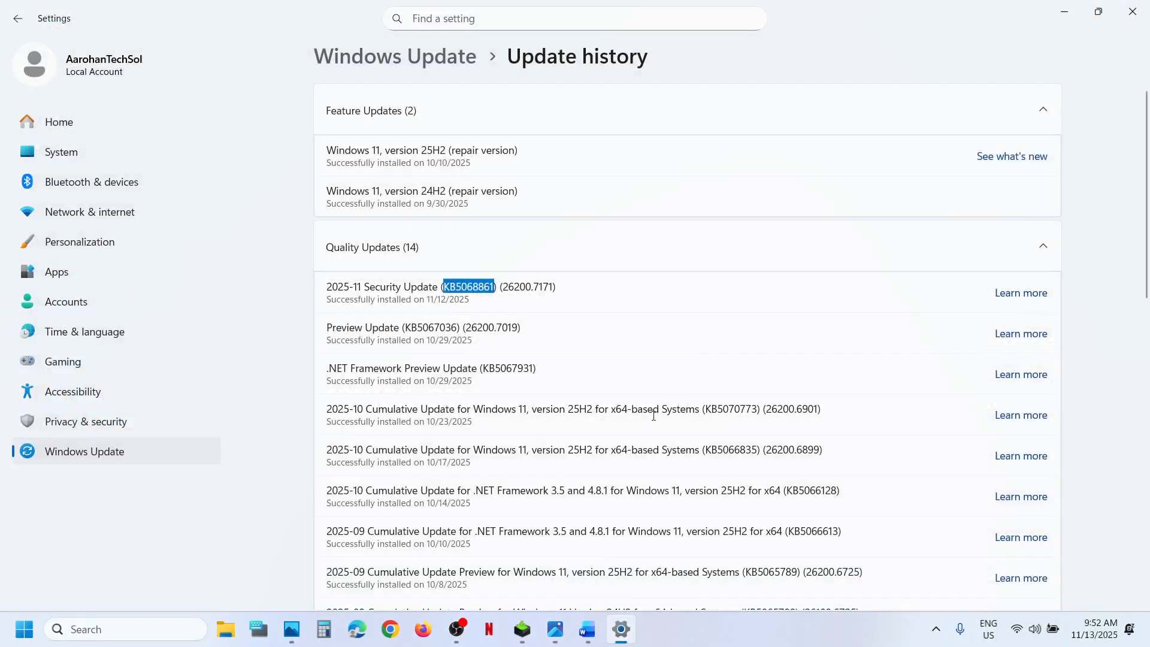
pyautogui.click(588, 628)
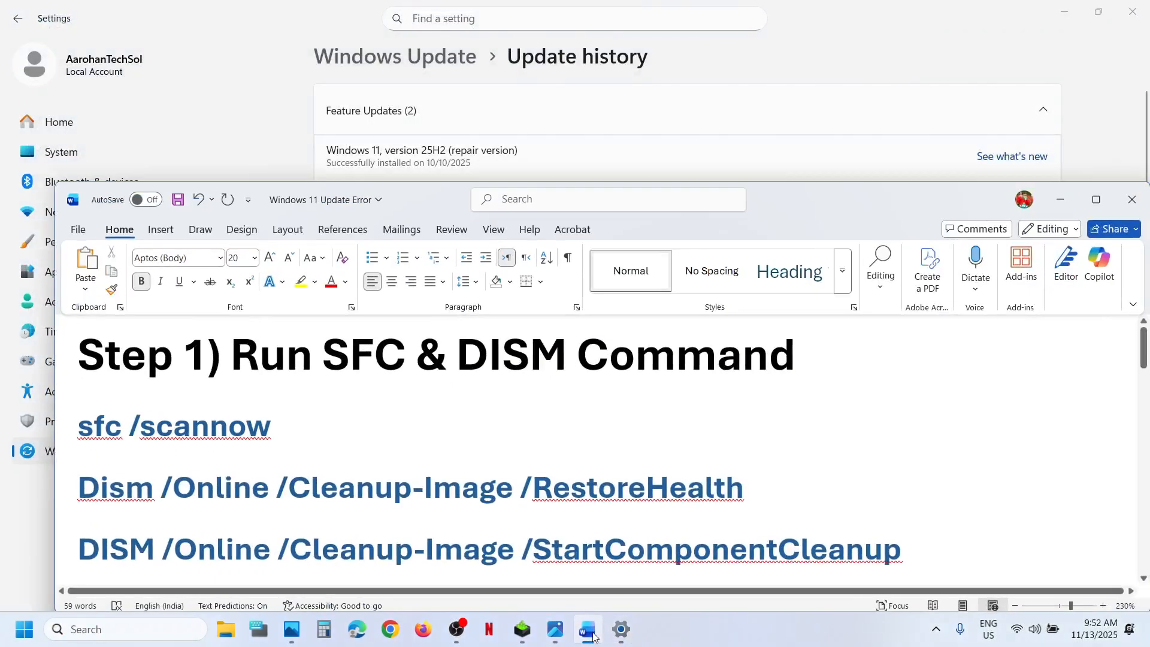
pyautogui.click(593, 634)
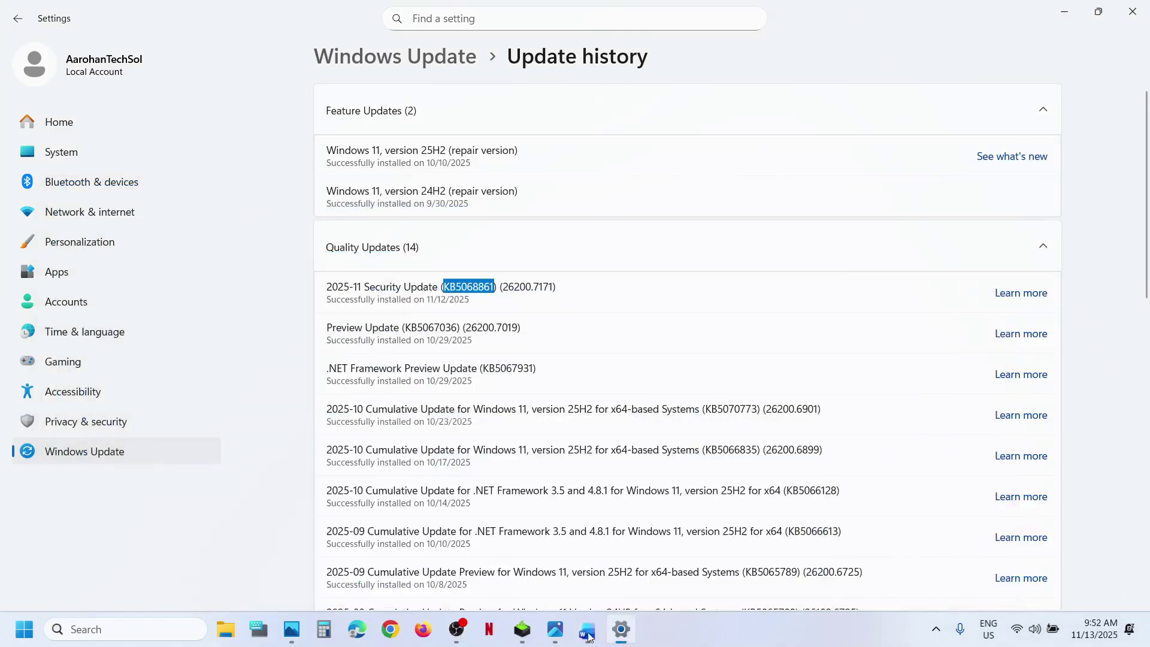
# Launch Command Prompt as administrator from Start search and approve the UAC prompt
pyautogui.click(151, 631)
pyautogui.write('cmd')
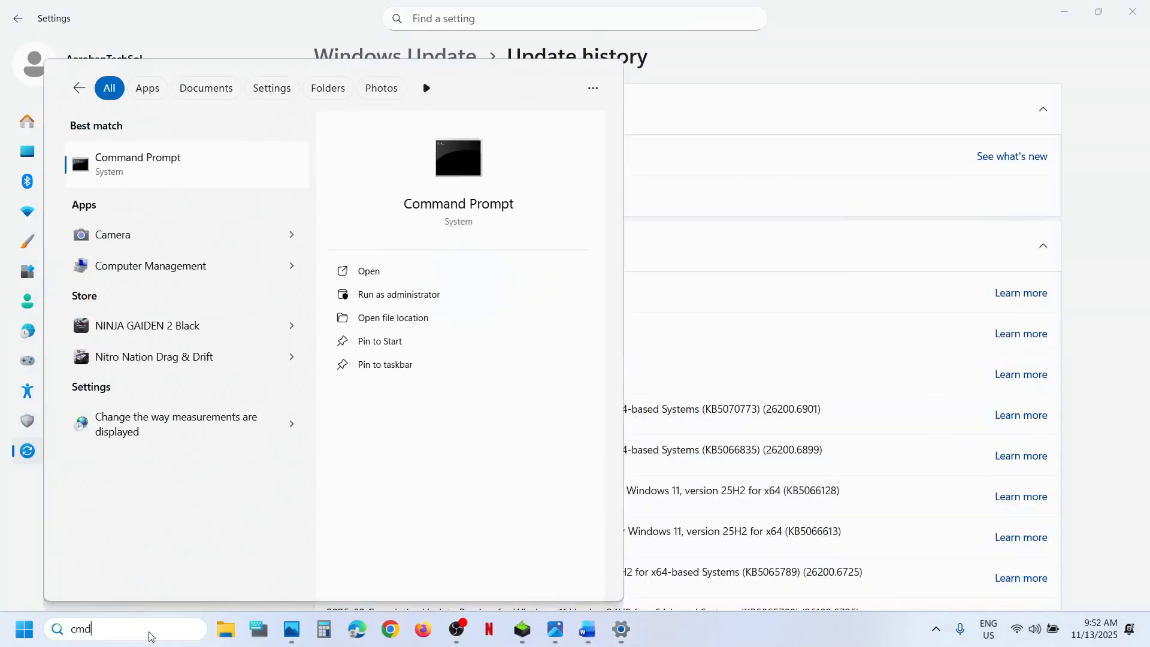
pyautogui.rightClick(165, 175)
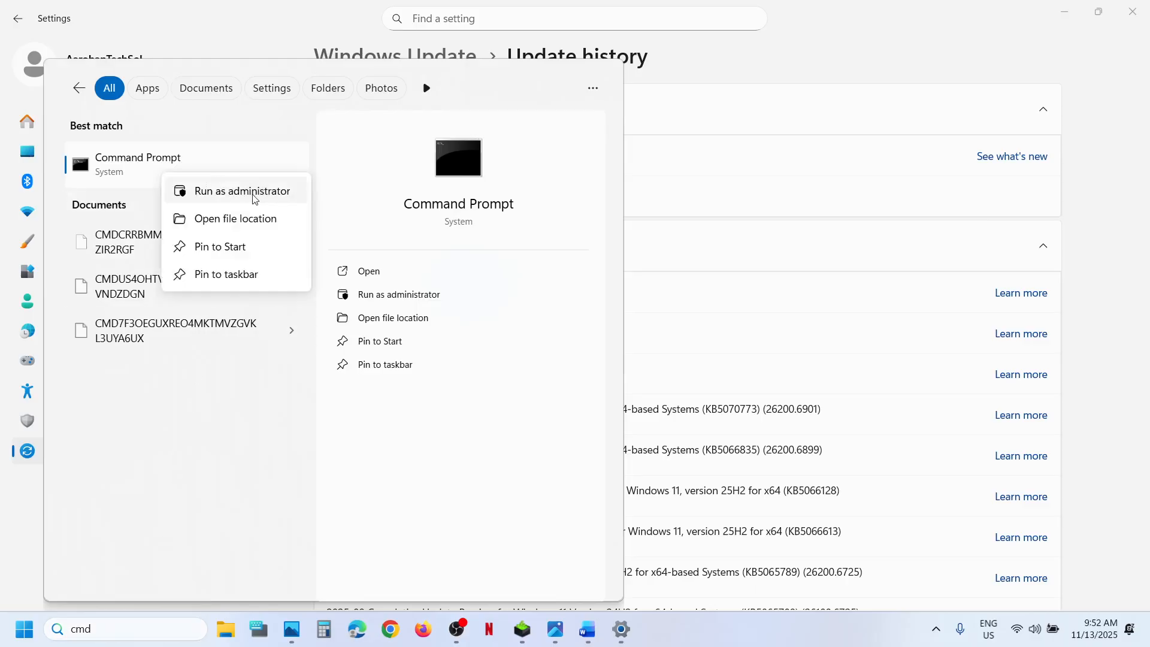
pyautogui.click(241, 191)
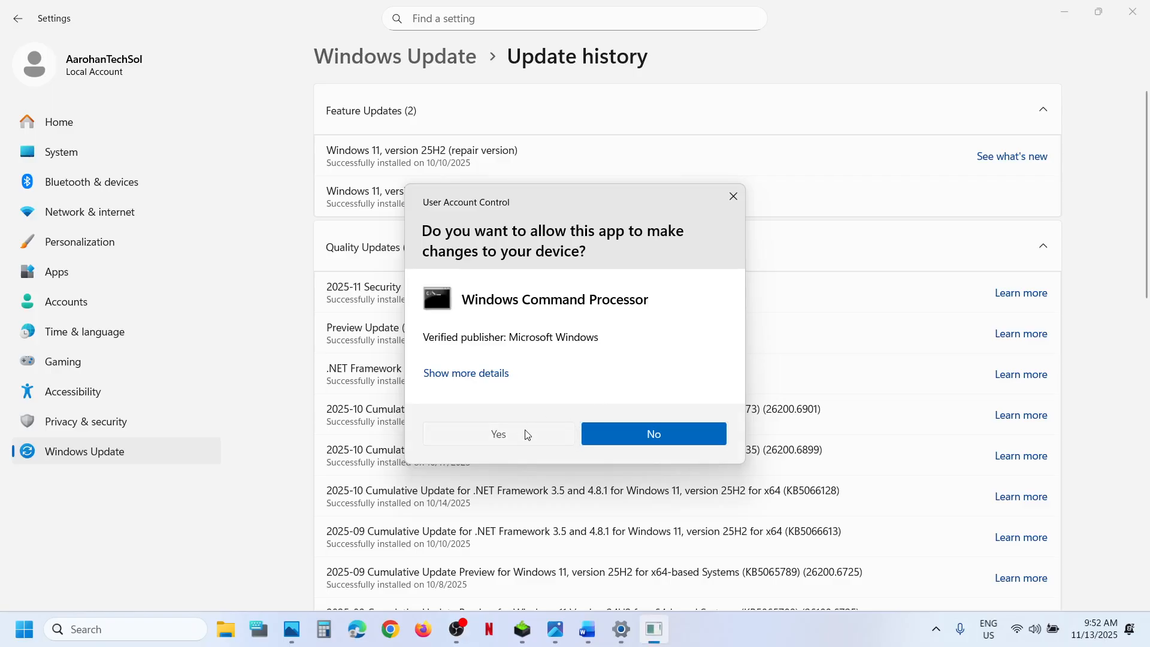
pyautogui.click(527, 434)
# Copy sfc /scannow from the notes and run it in the administrator console
pyautogui.click(586, 629)
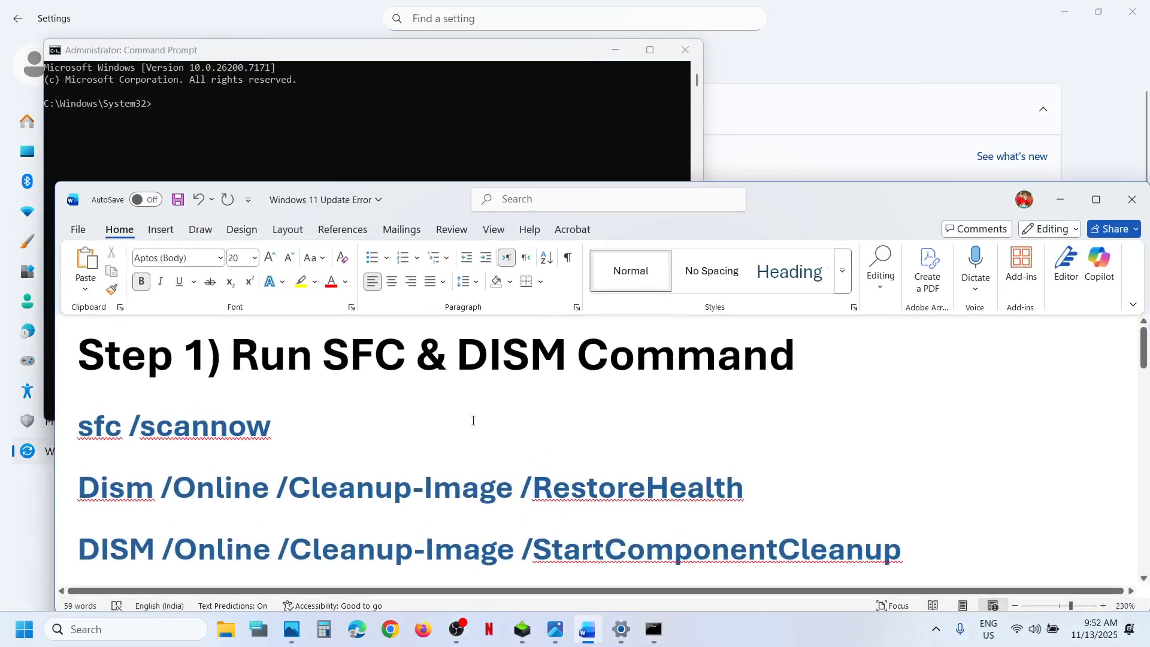
pyautogui.doubleClick(207, 425)
pyautogui.tripleClick(207, 425)
pyautogui.hotkey('ctrl', 'c')
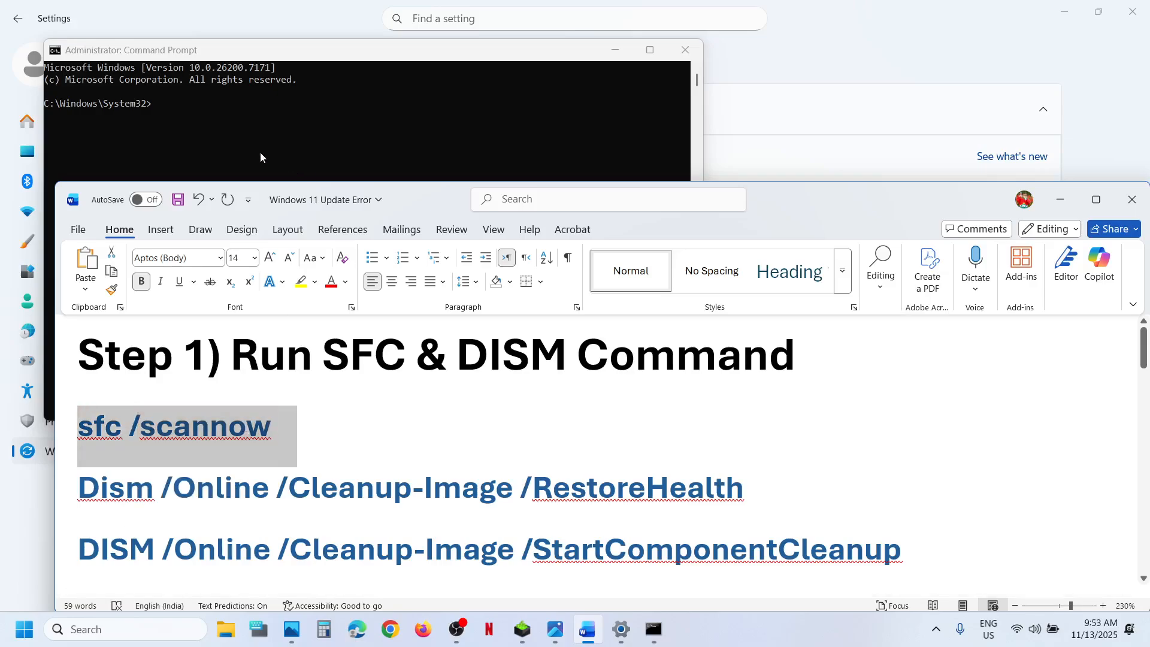
pyautogui.click(259, 152)
pyautogui.rightClick(249, 144)
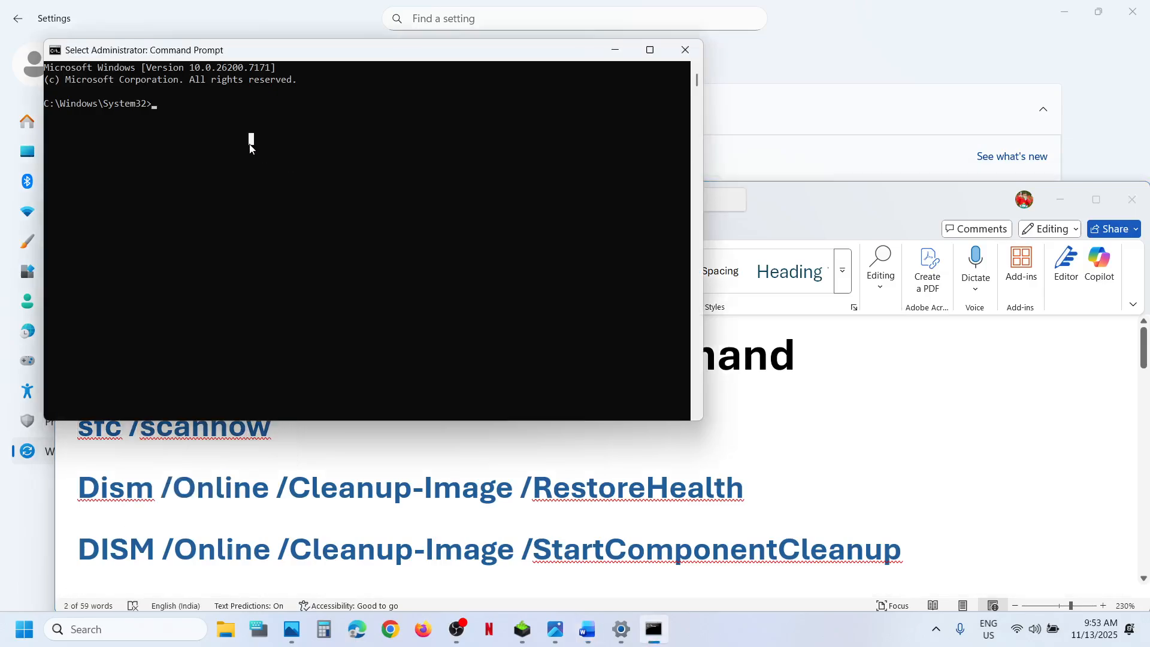
pyautogui.press('Return')
pyautogui.write('sfc /scannow')
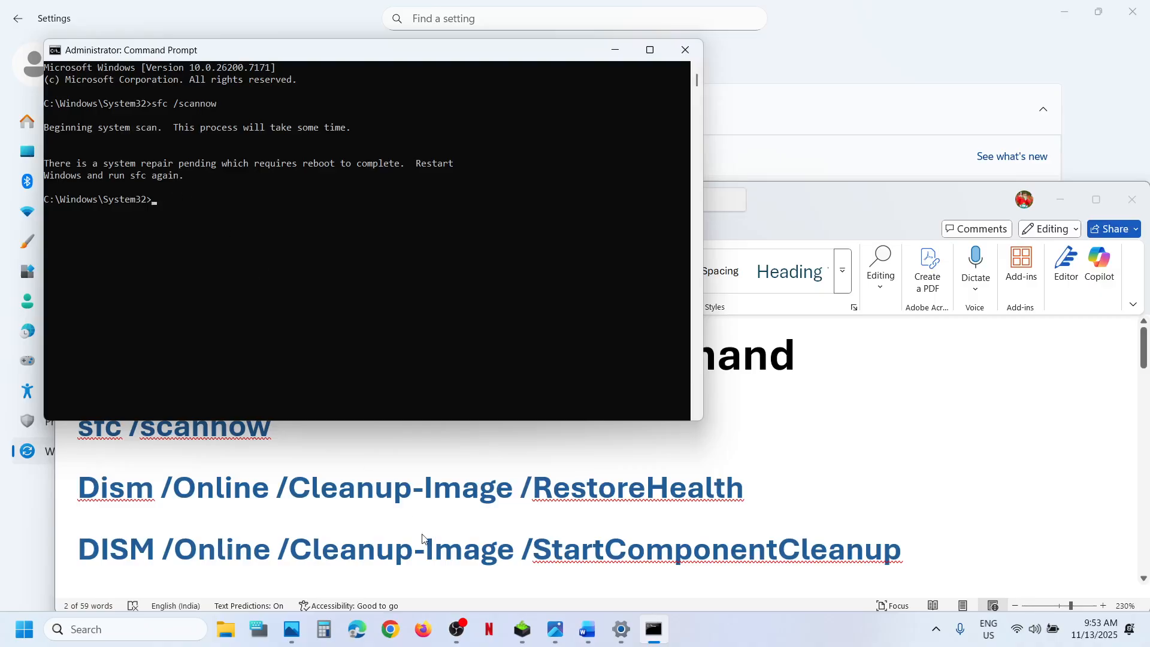
# Copy the Dism /Online /Cleanup-Image /RestoreHealth command from the notes and run it
pyautogui.tripleClick(443, 496)
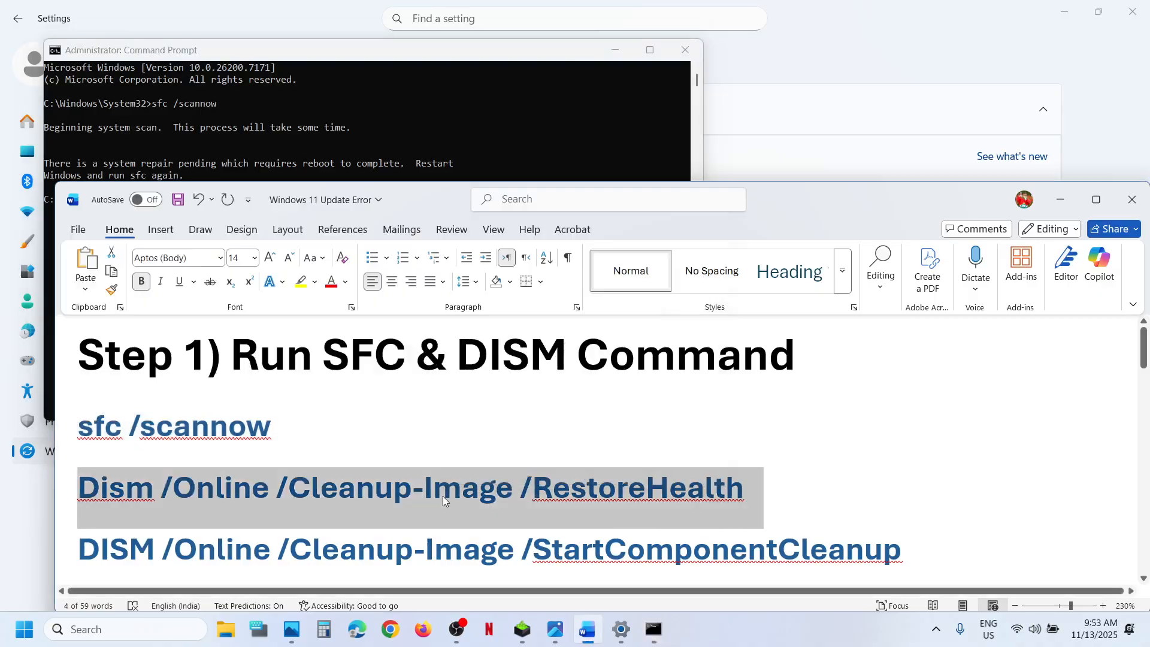
pyautogui.hotkey('ctrl', 'c')
pyautogui.click(398, 256)
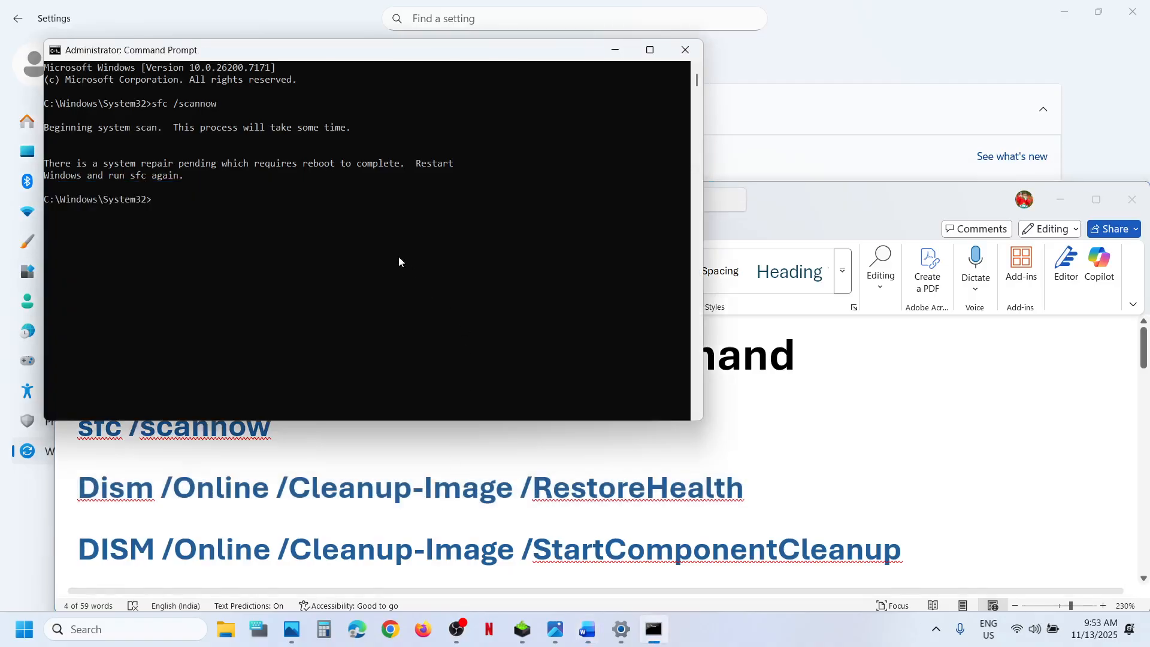
pyautogui.rightClick(367, 238)
pyautogui.press('Return')
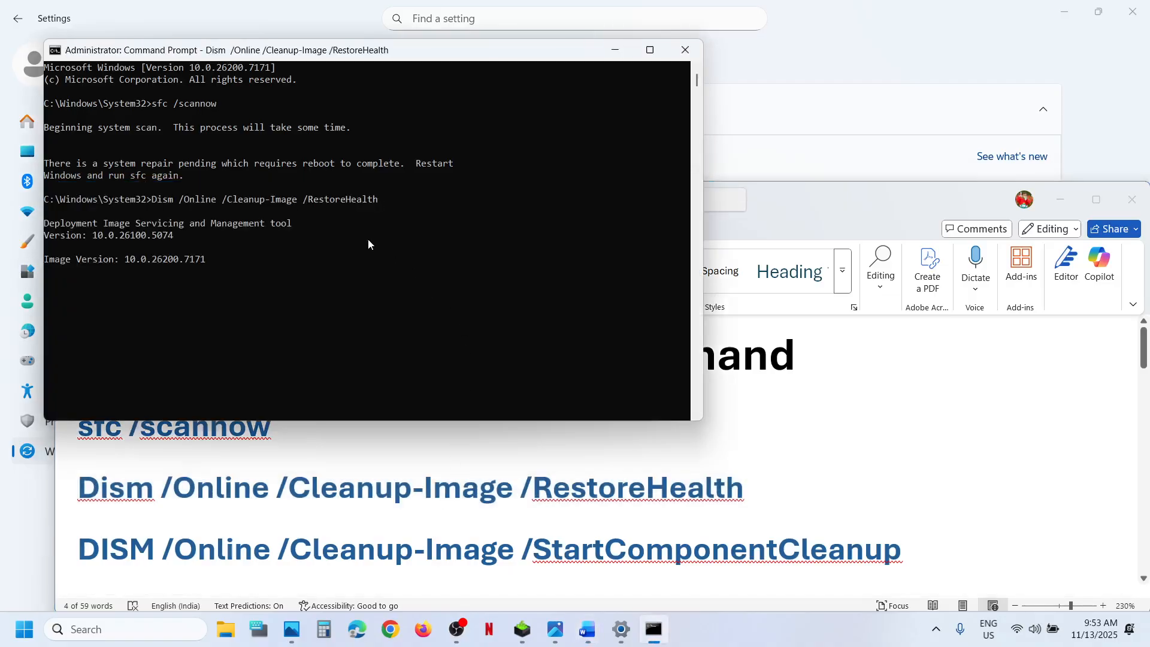
# Select the StartComponentCleanup command, then look at the Start power options without restarting
pyautogui.click(293, 481)
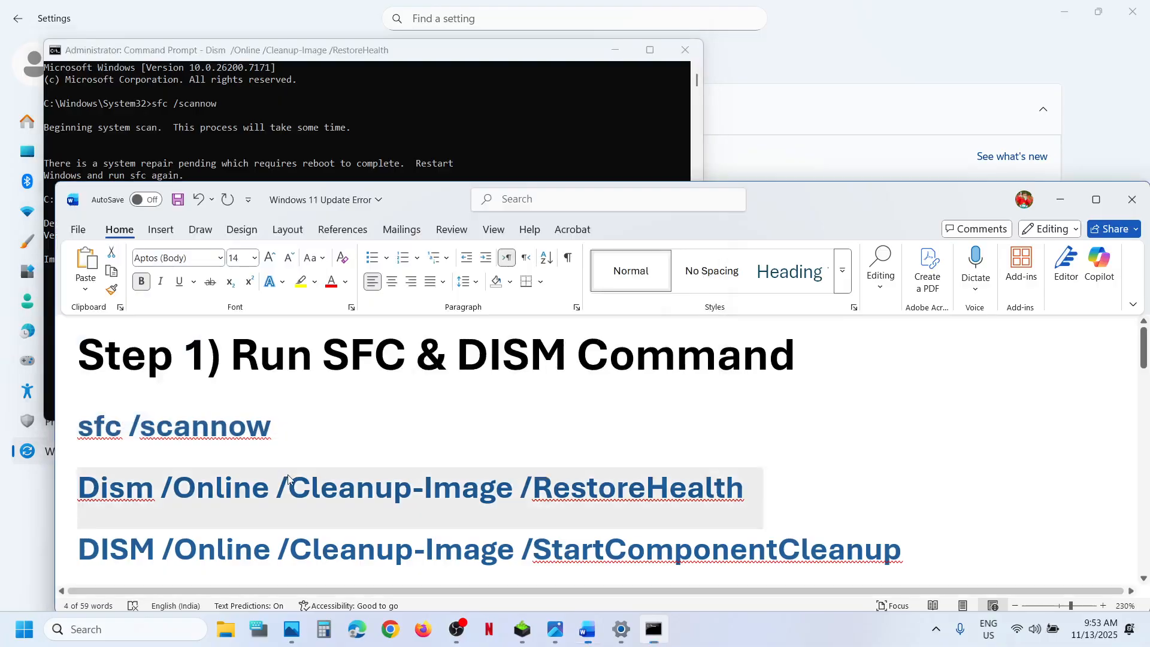
pyautogui.doubleClick(460, 550)
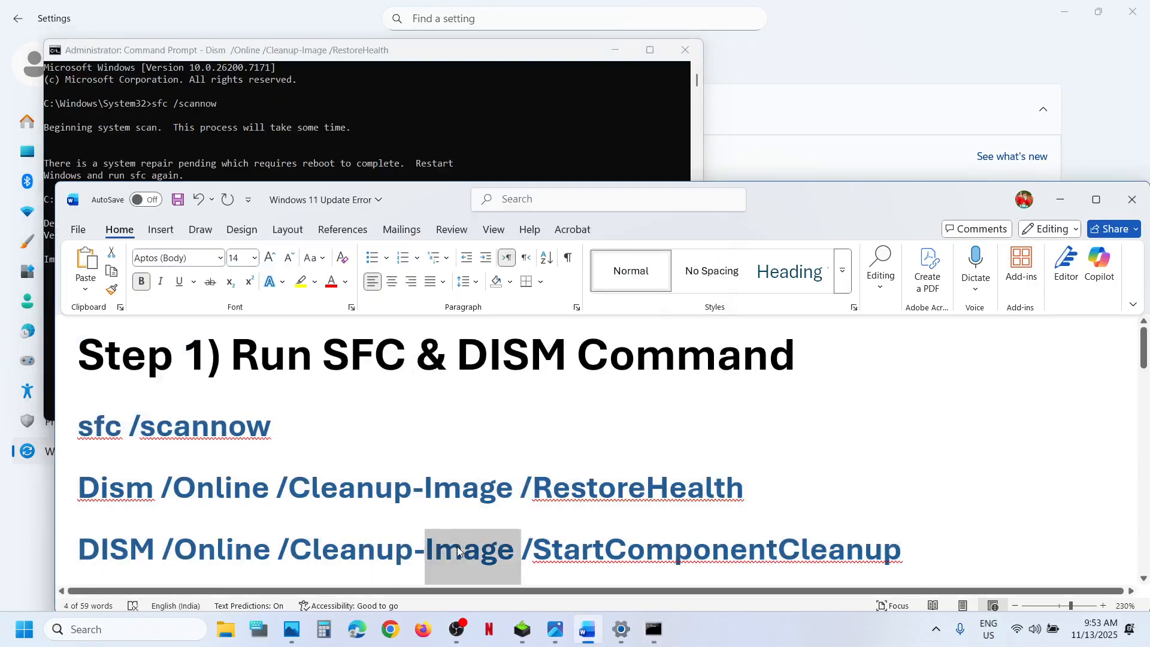
pyautogui.tripleClick(460, 551)
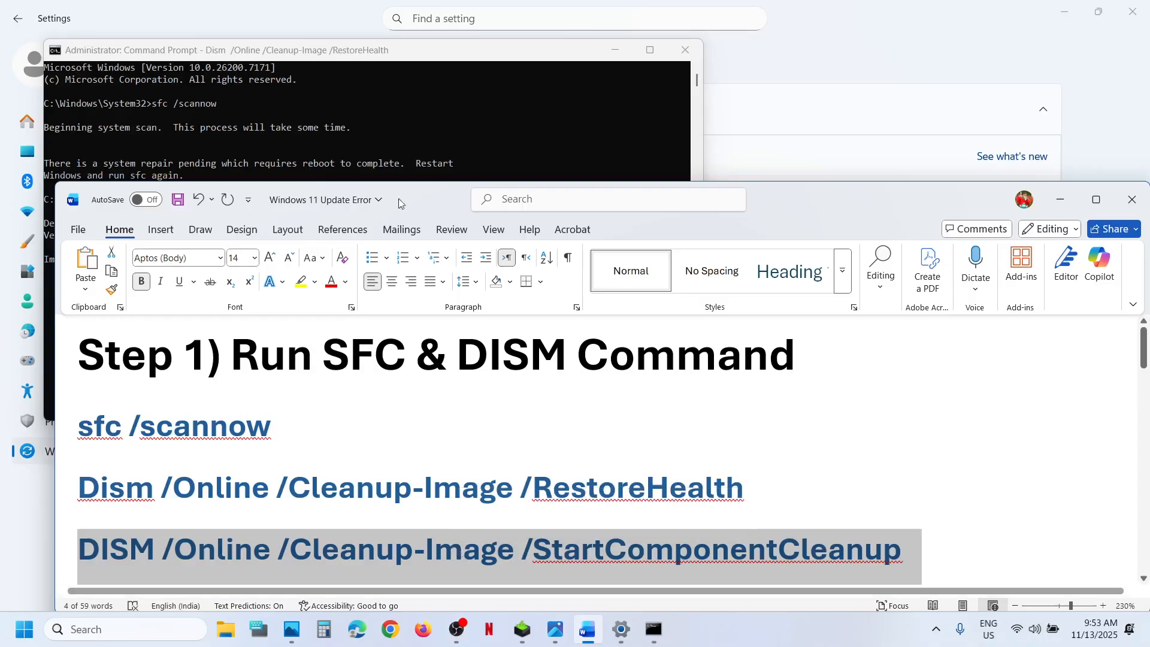
pyautogui.click(346, 107)
pyautogui.click(587, 628)
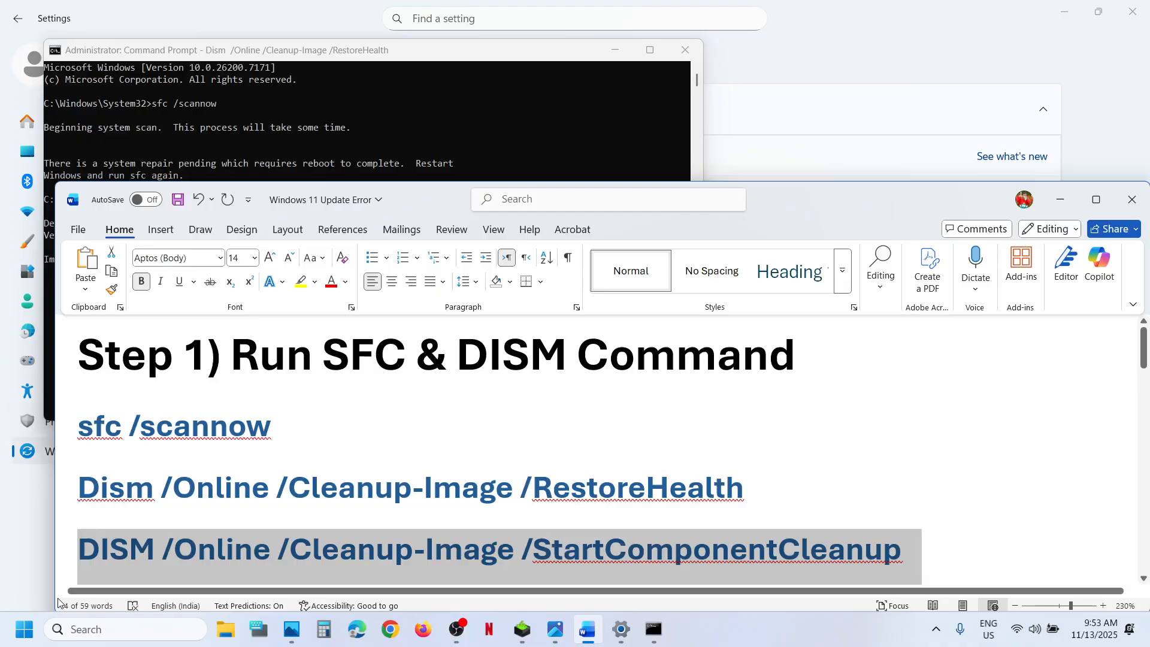
pyautogui.press('super')
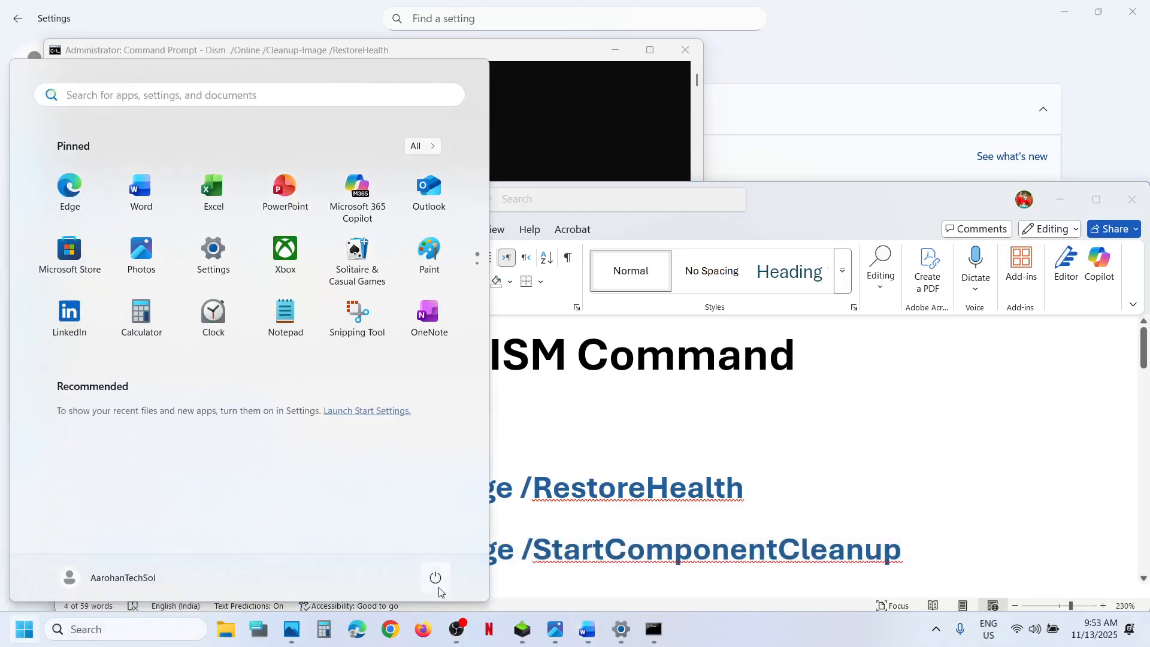
pyautogui.click(435, 577)
pyautogui.click(429, 545)
pyautogui.press('Escape')
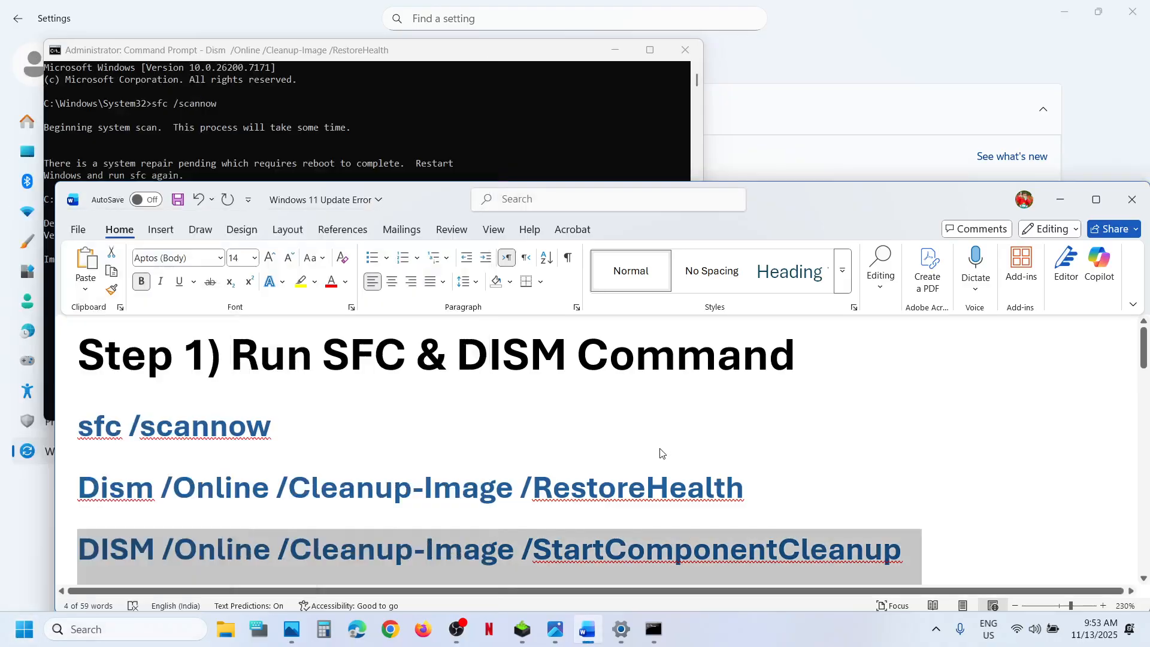
pyautogui.scroll(-3, 506, 454)
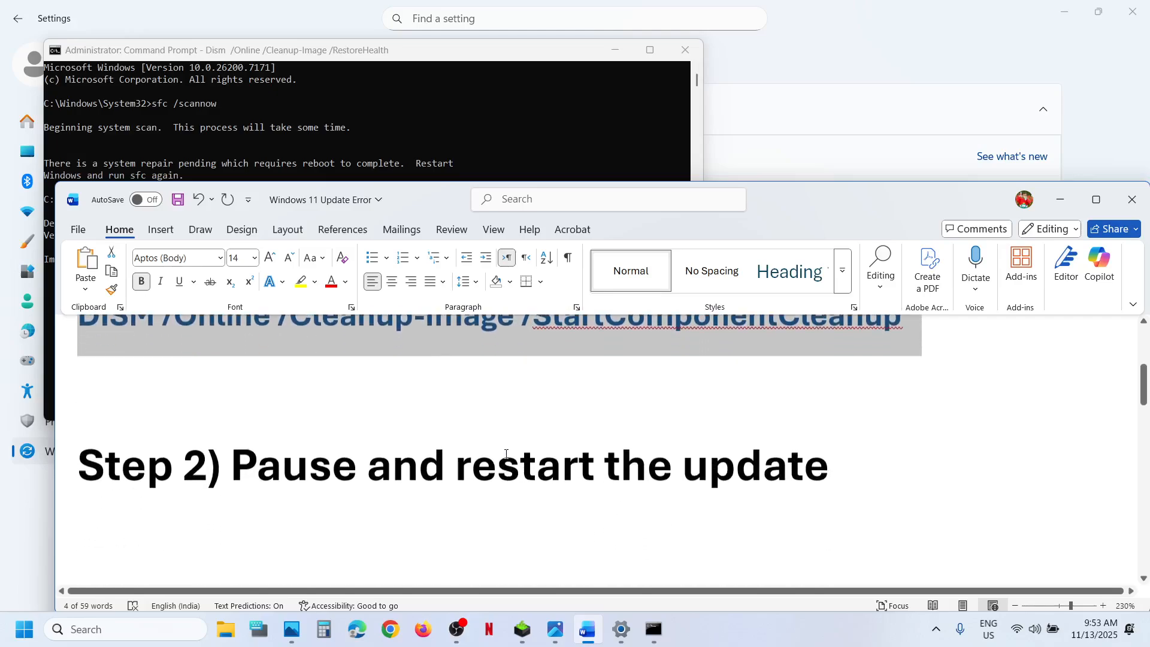
# On the Windows Update page, pause updates for a week then resume them so it checks again
pyautogui.click(843, 74)
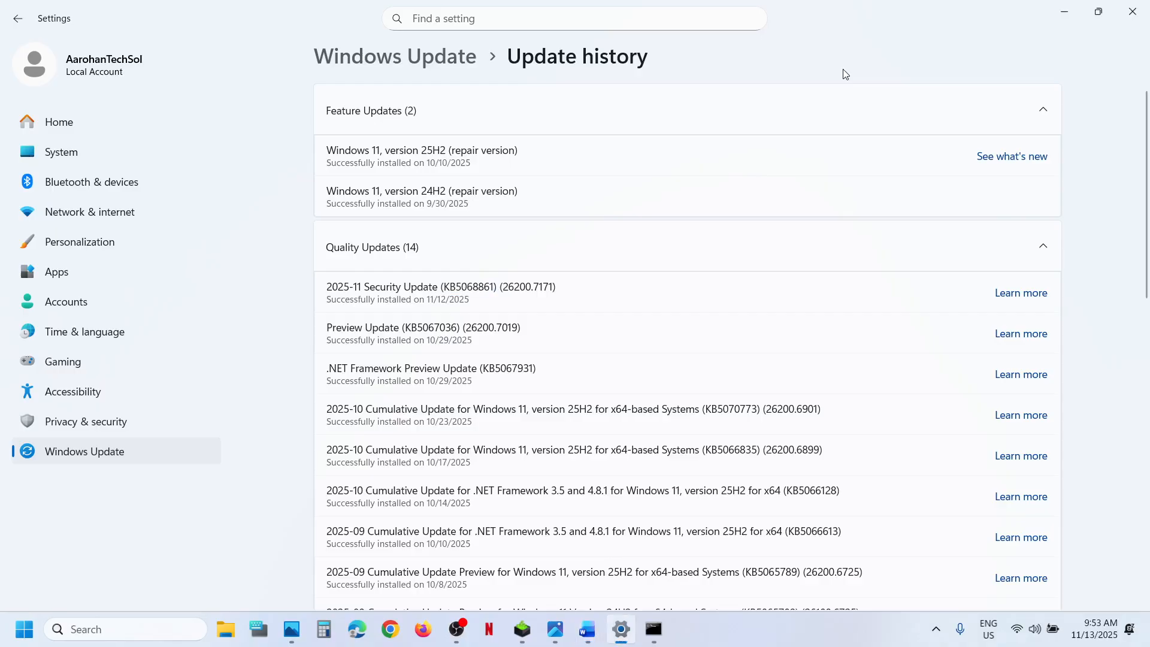
pyautogui.click(93, 452)
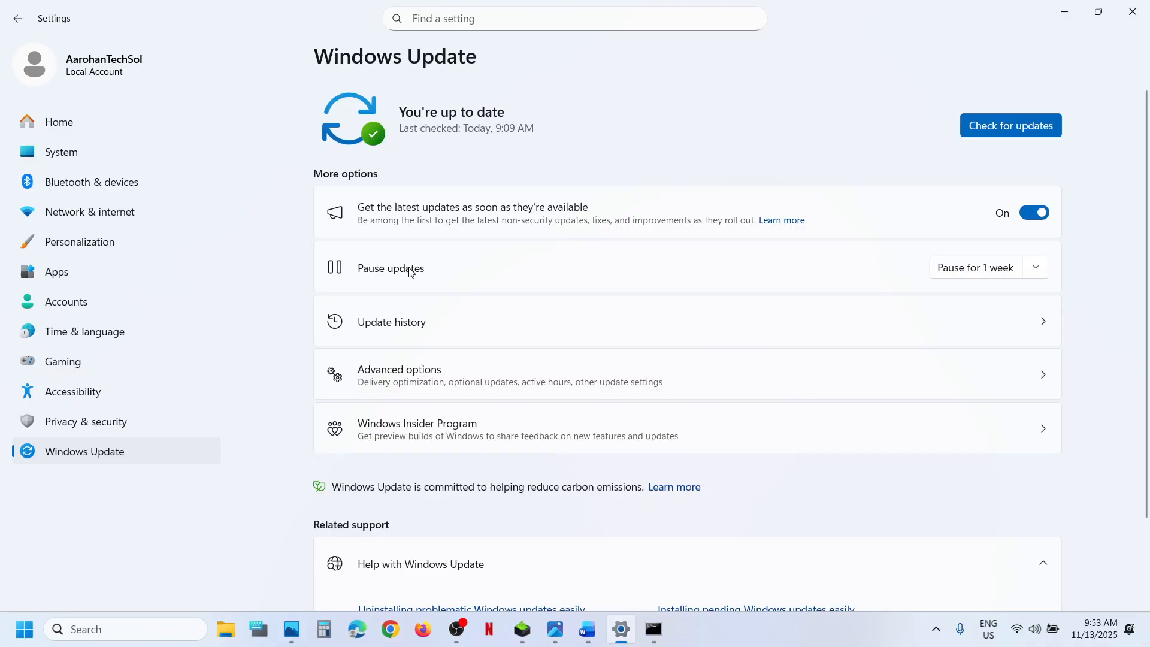
pyautogui.click(963, 270)
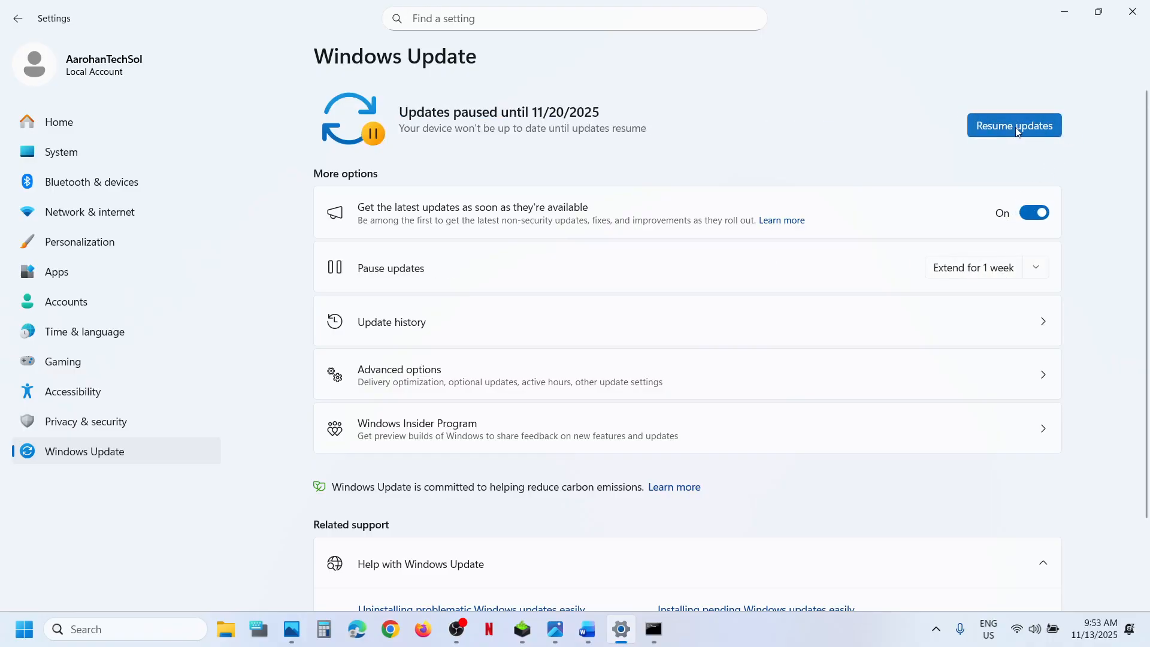
pyautogui.click(1014, 127)
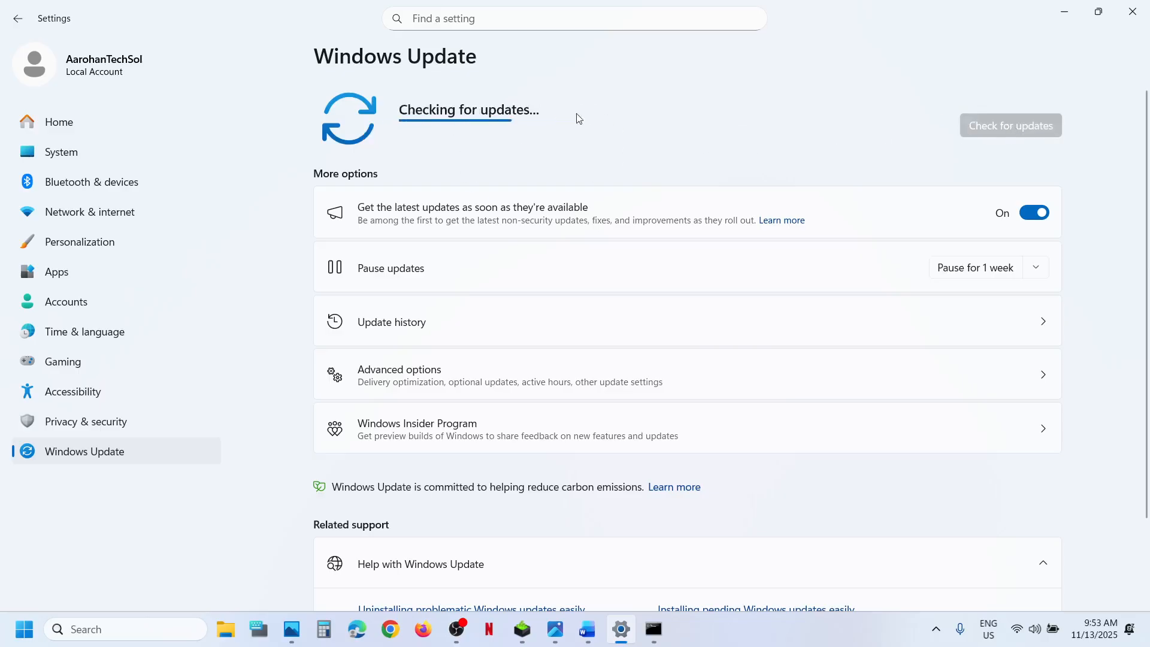
pyautogui.click(587, 629)
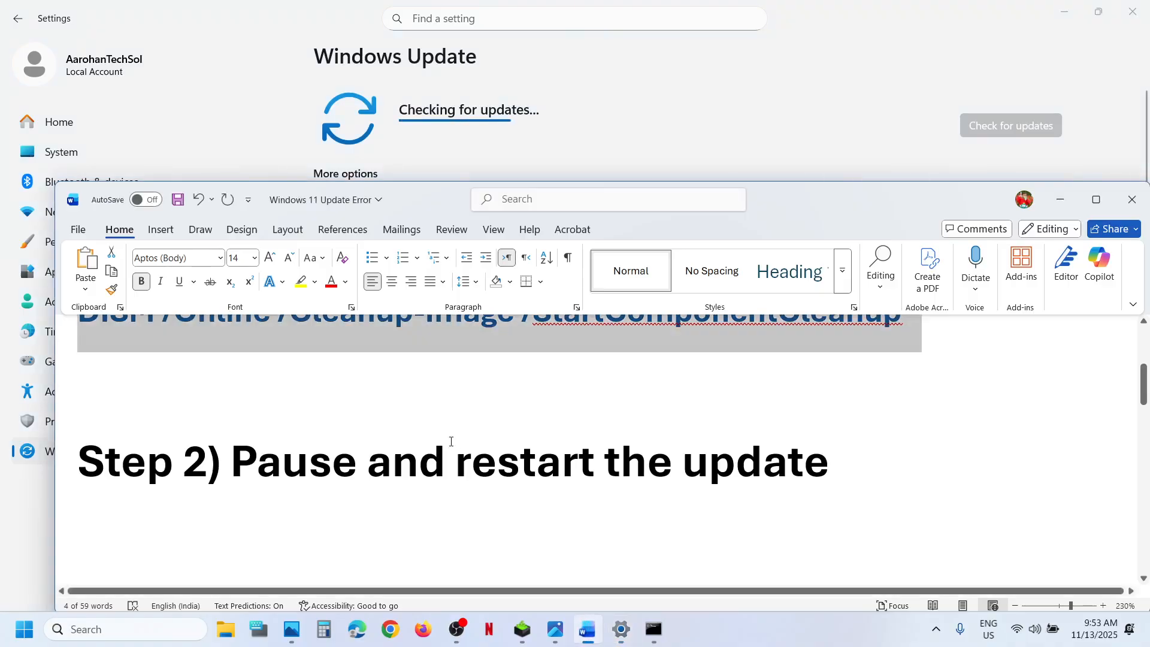
pyautogui.scroll(-3, 451, 441)
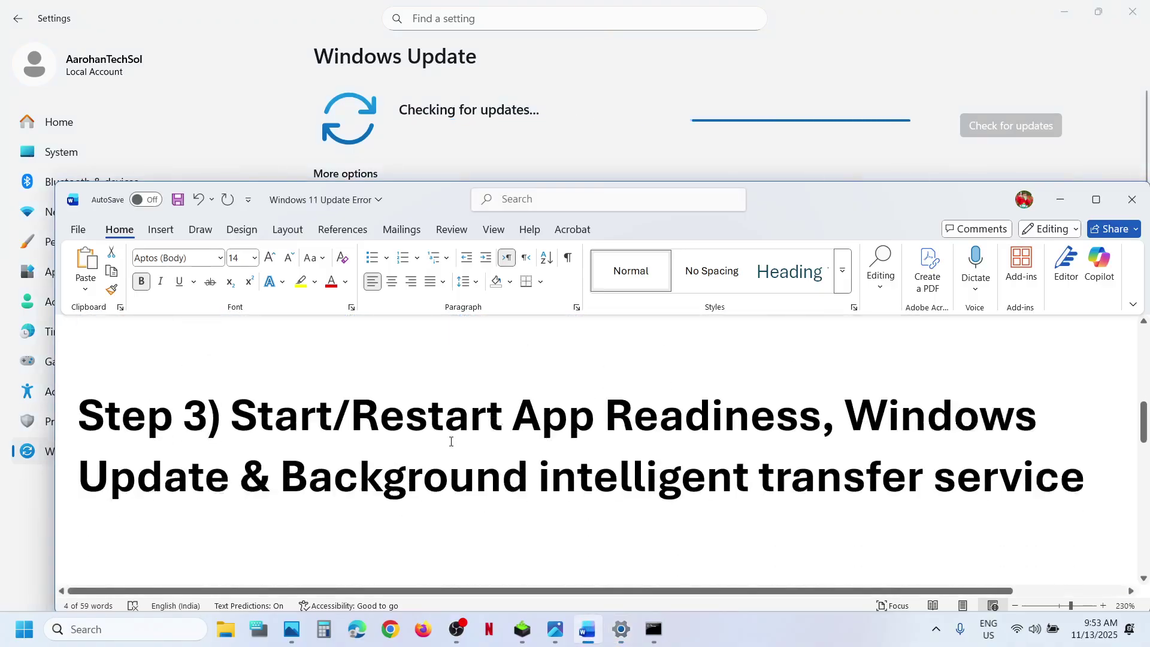
# Launch the Services app from the taskbar search
pyautogui.click(35, 561)
pyautogui.click(79, 628)
pyautogui.write('services')
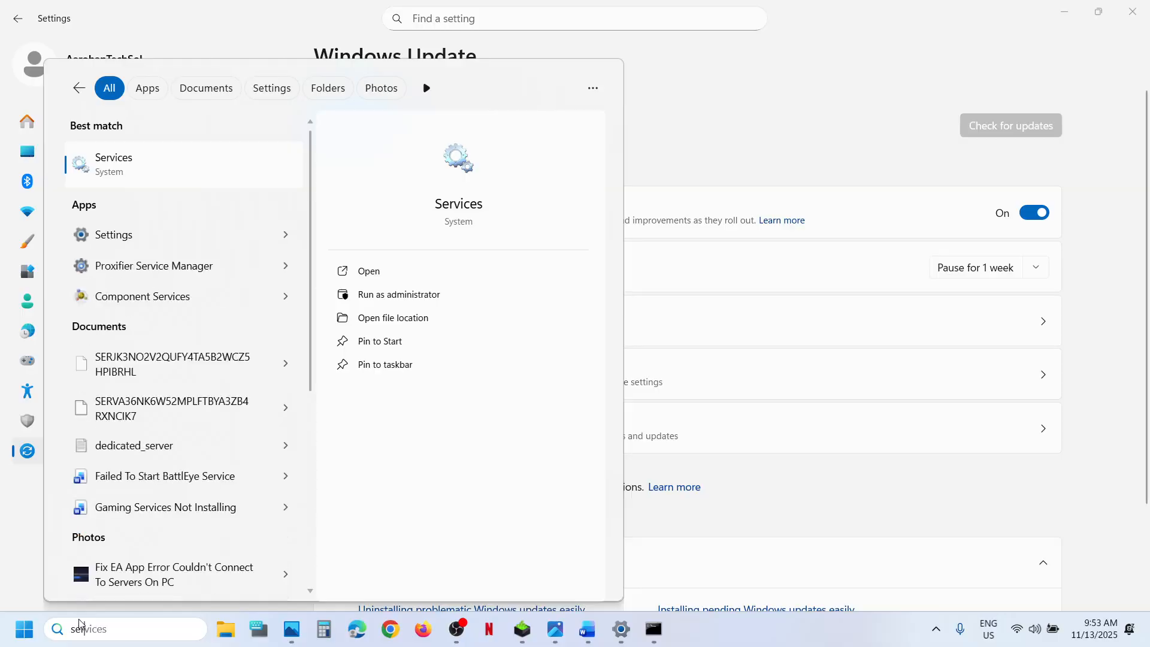
pyautogui.press('Return')
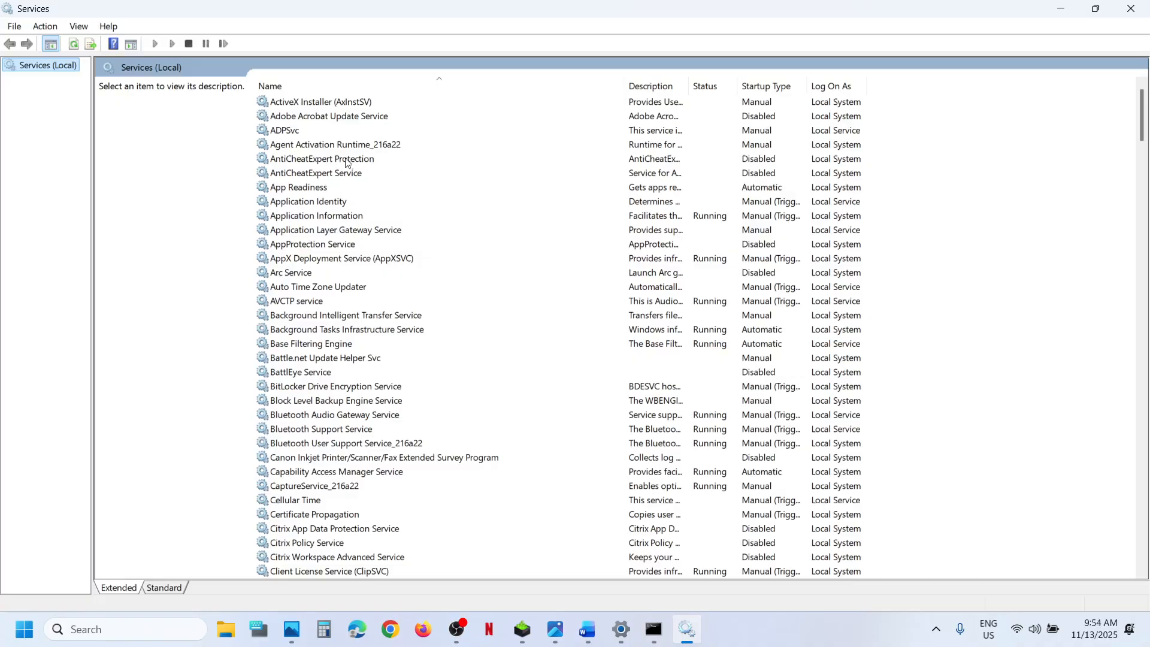
# Set App Readiness to Automatic startup and start the service
pyautogui.click(302, 188)
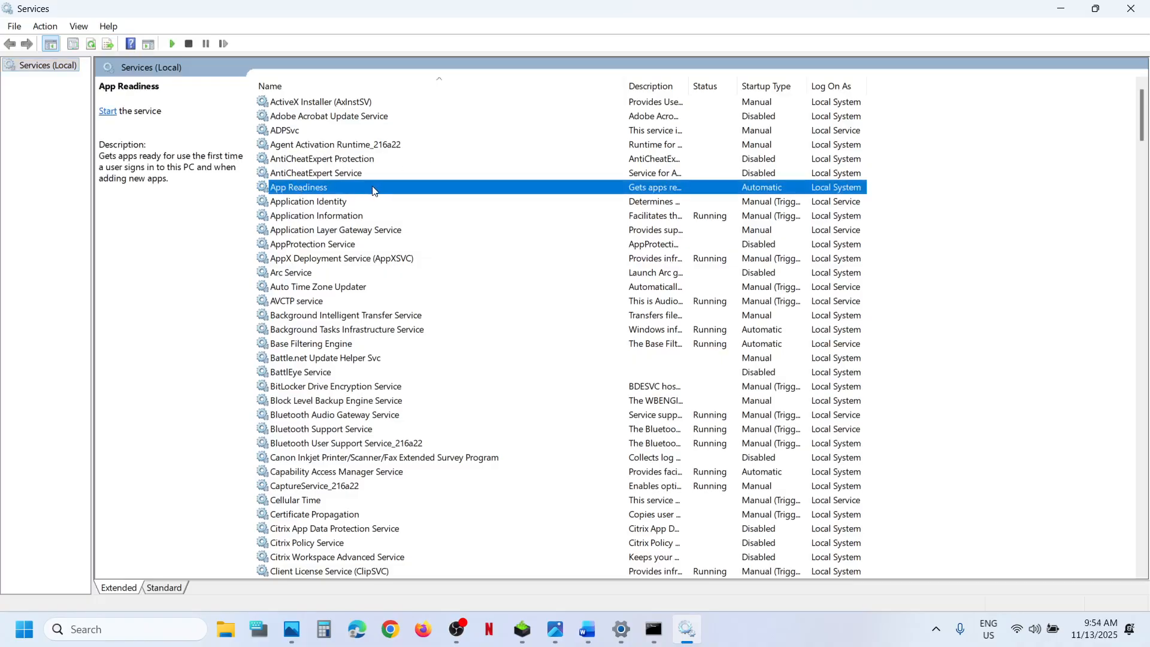
pyautogui.doubleClick(373, 190)
pyautogui.click(607, 296)
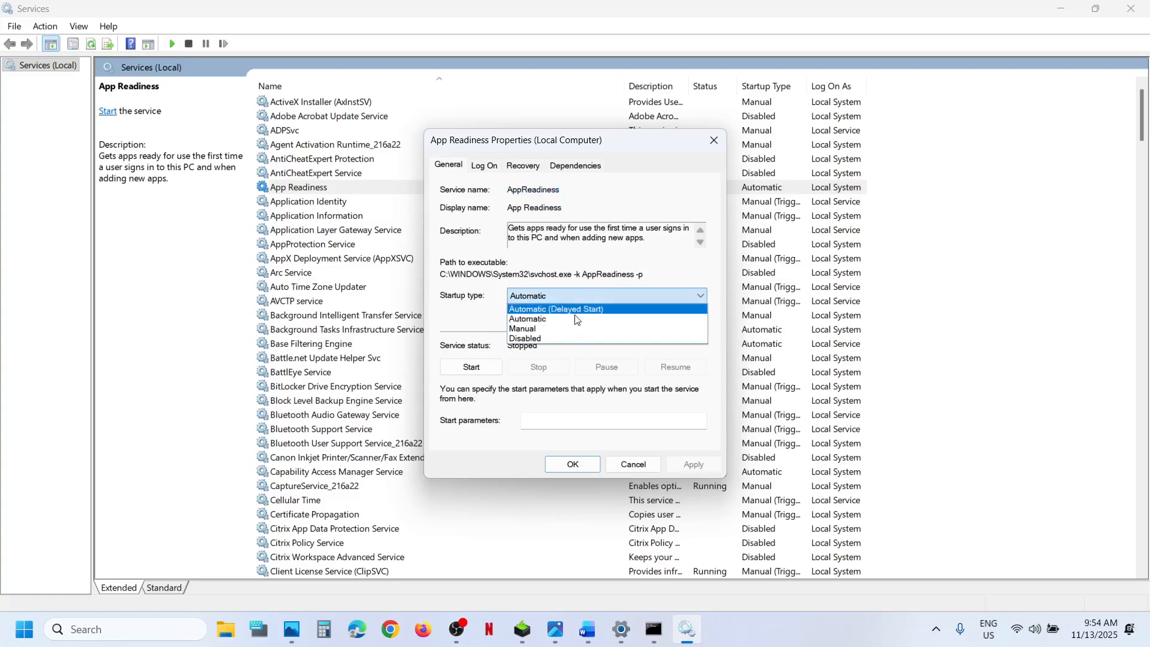
pyautogui.click(567, 325)
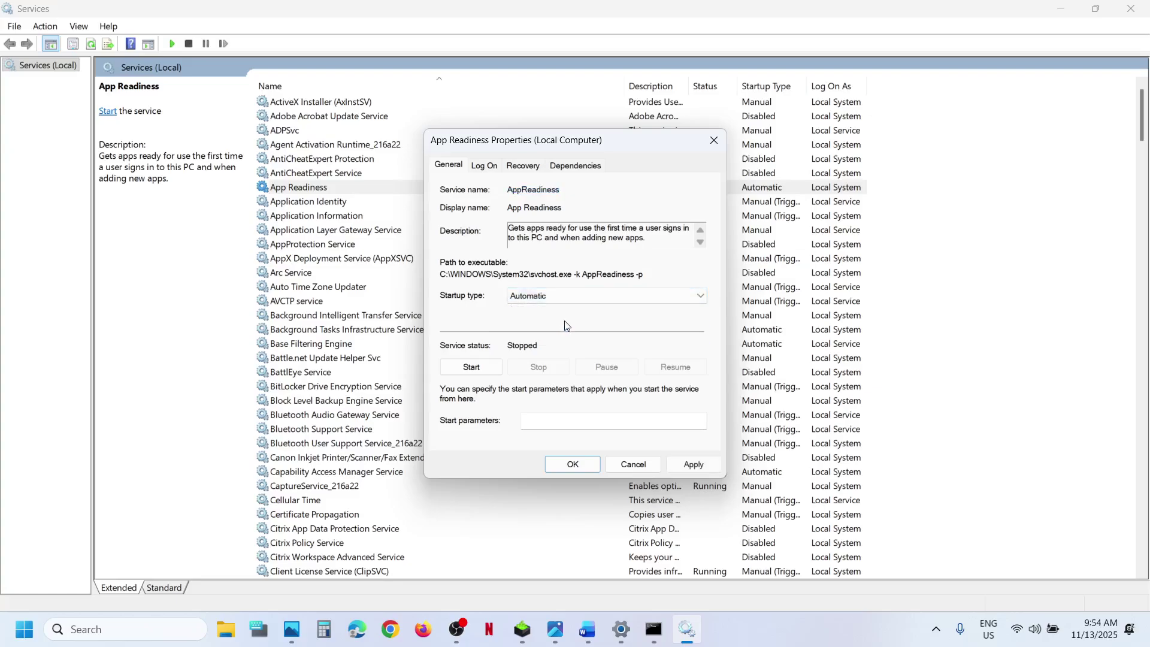
pyautogui.click(694, 468)
pyautogui.click(471, 366)
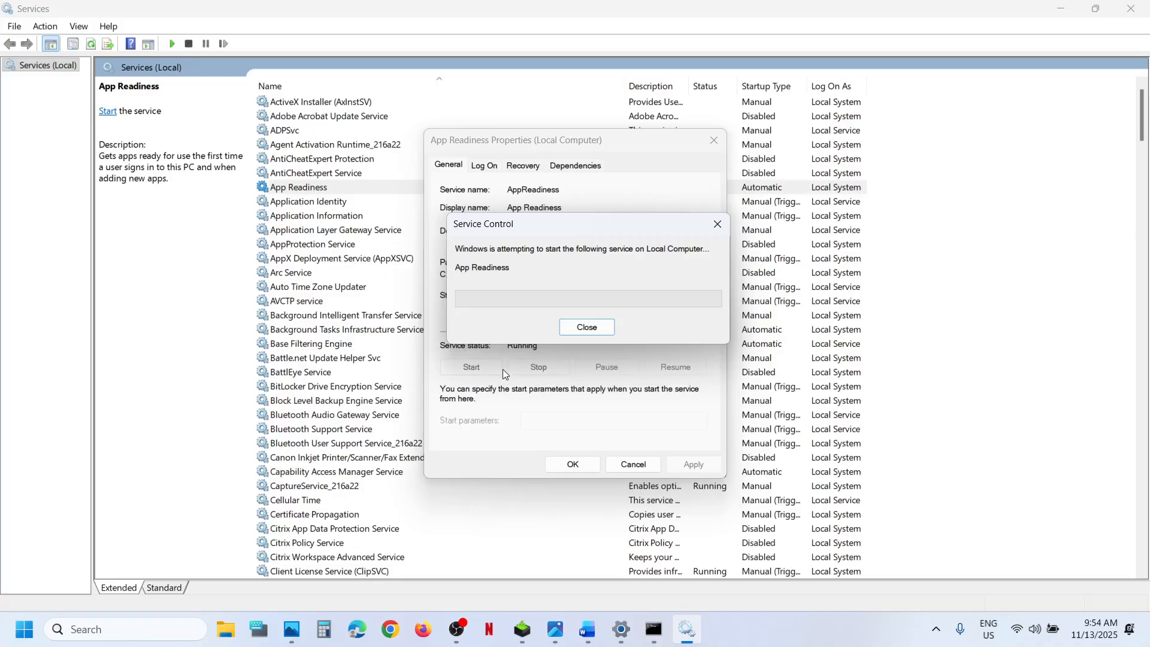
pyautogui.click(581, 465)
# Restart the App Readiness service from its context menu
pyautogui.rightClick(328, 186)
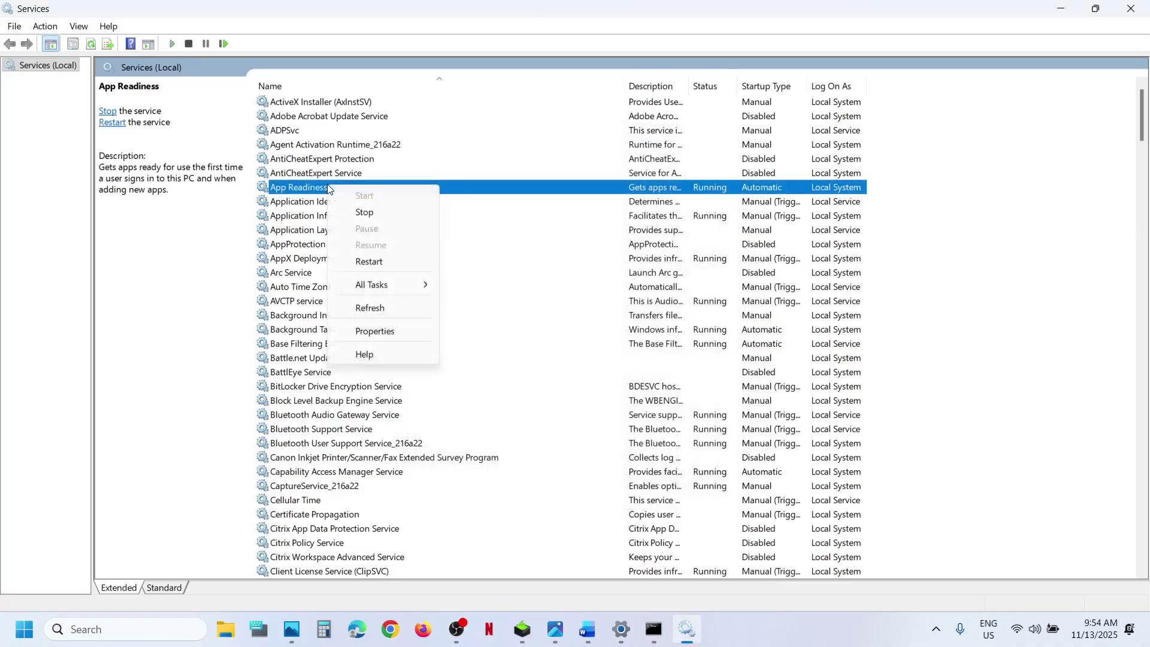
pyautogui.click(379, 262)
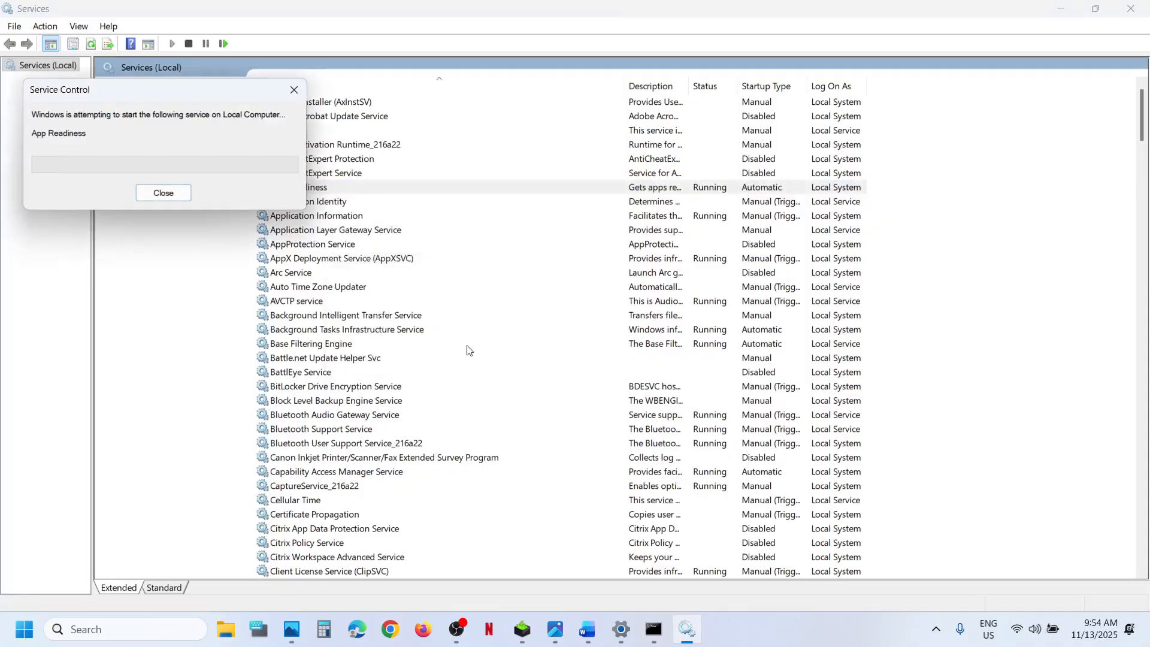
# Set Background Intelligent Transfer Service to Automatic startup and start it
pyautogui.click(366, 316)
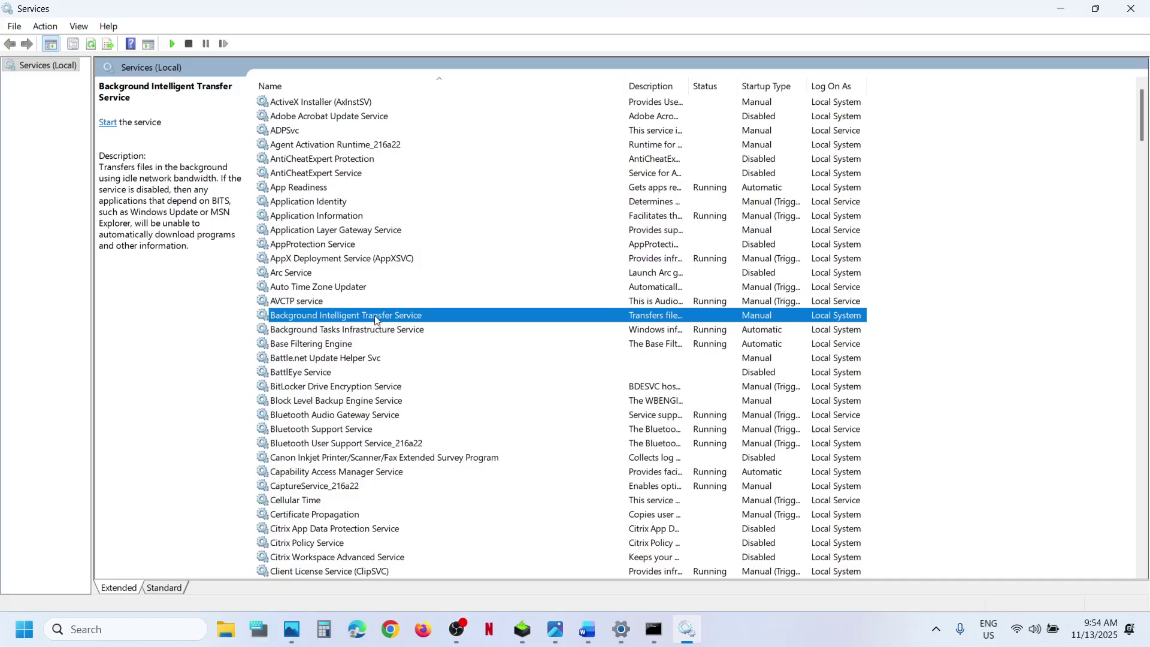
pyautogui.rightClick(421, 319)
pyautogui.click(467, 461)
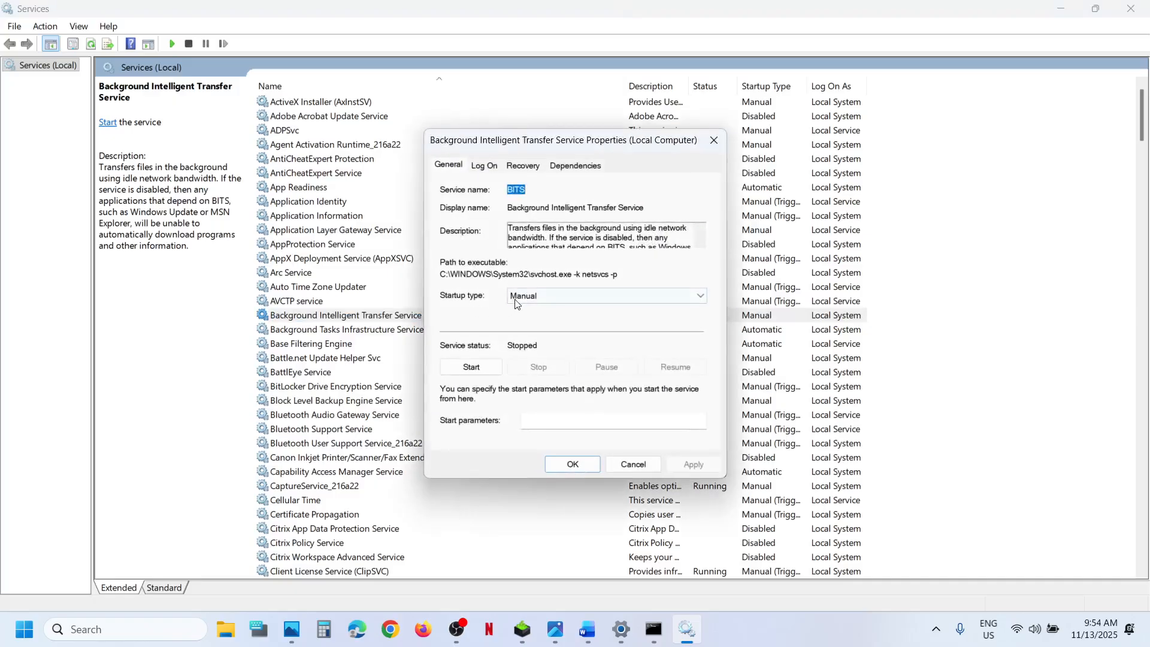
pyautogui.click(606, 295)
pyautogui.click(530, 320)
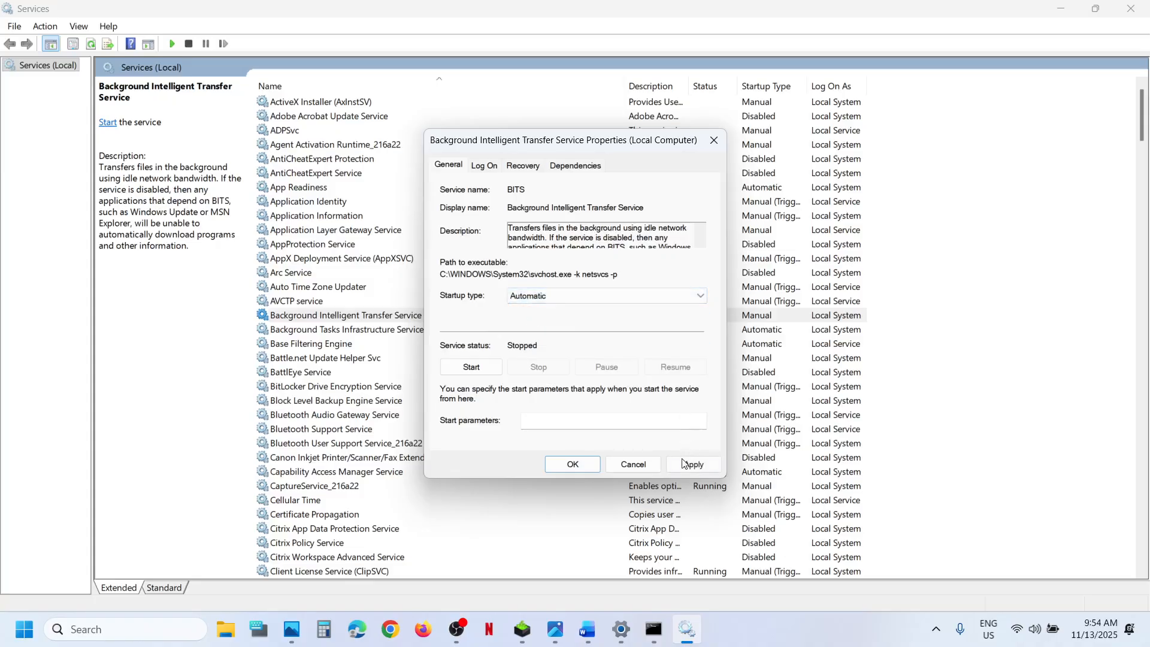
pyautogui.click(692, 464)
pyautogui.click(458, 371)
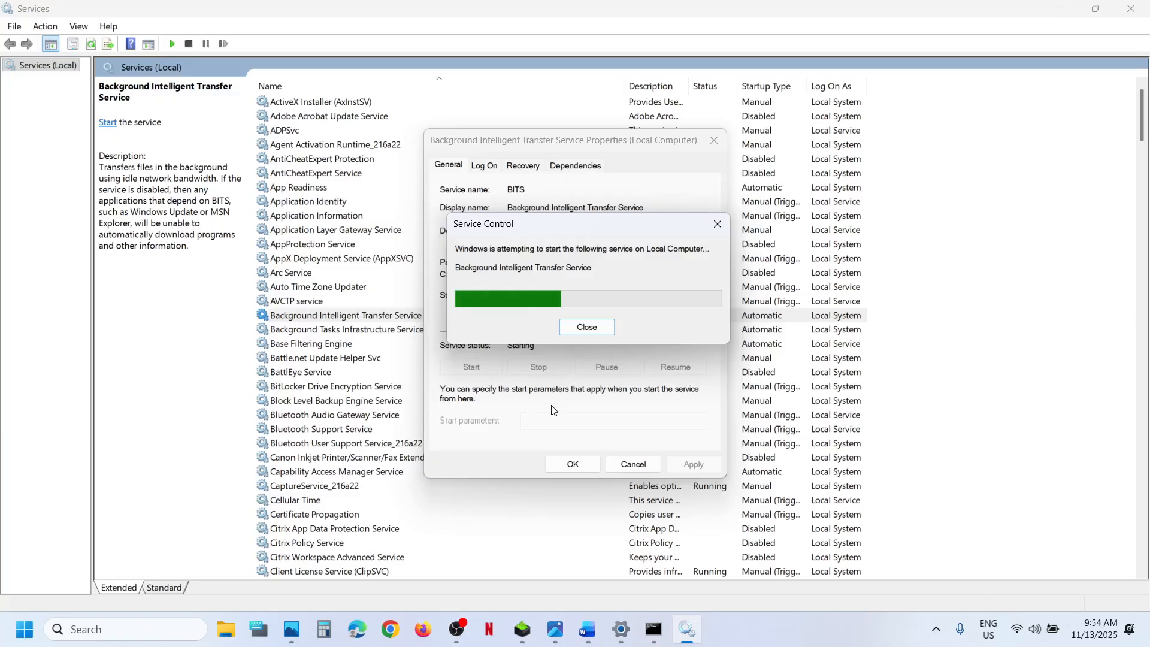
pyautogui.click(573, 464)
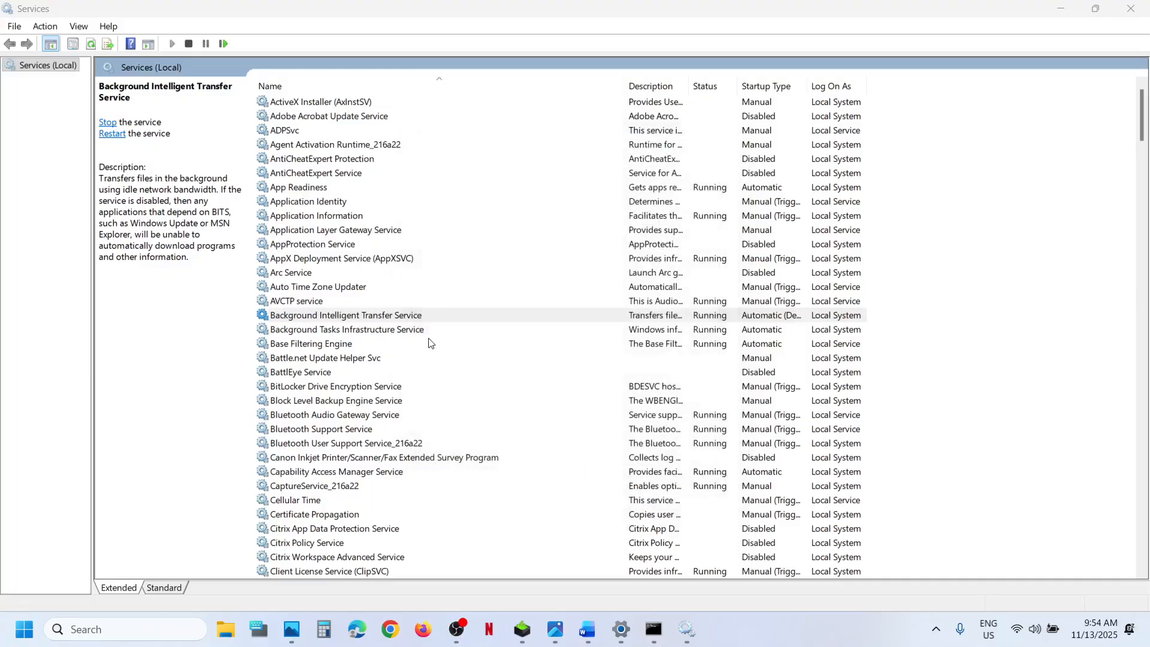
# Restart Background Intelligent Transfer Service from its context menu
pyautogui.click(377, 315)
pyautogui.rightClick(377, 314)
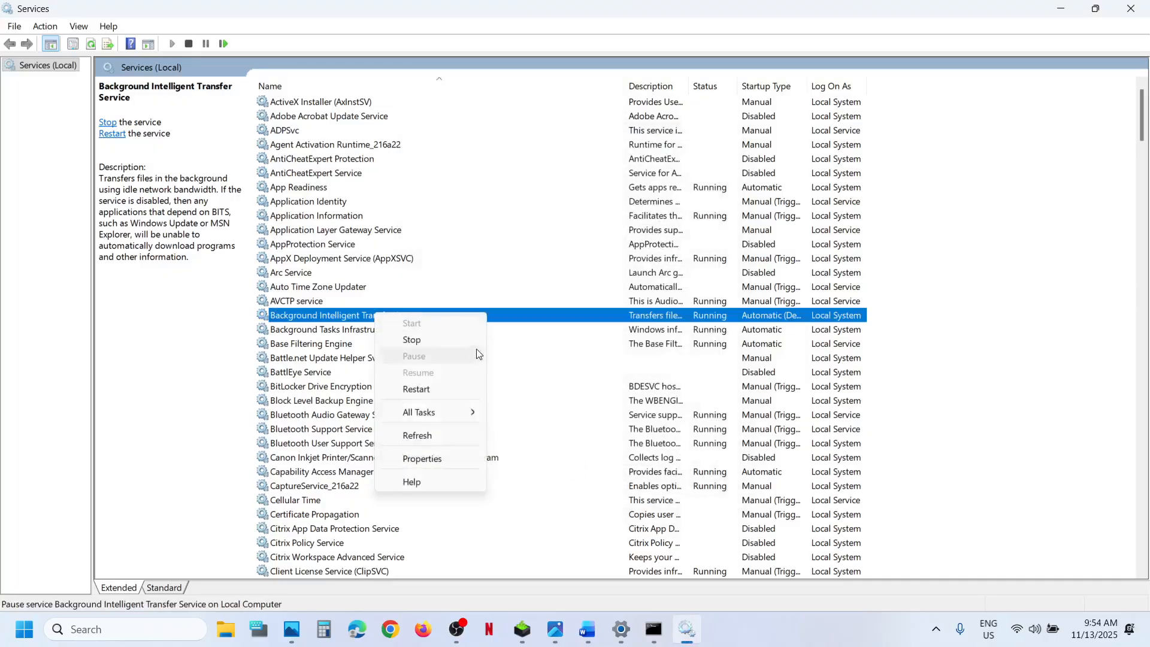
pyautogui.click(416, 389)
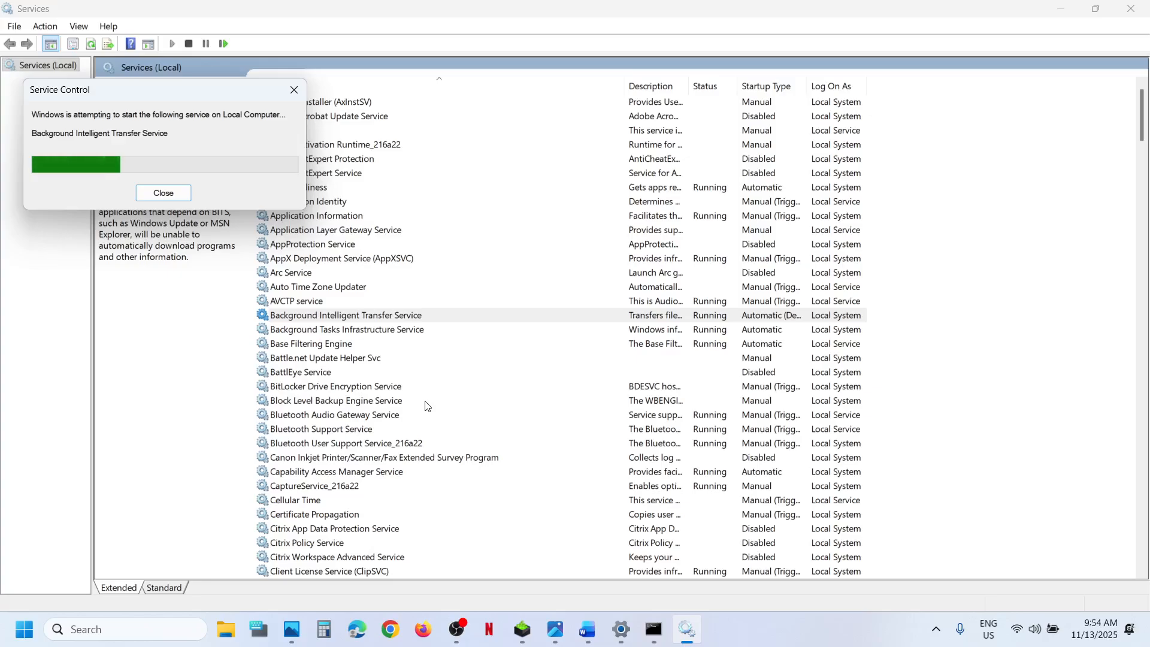
# Confirm the Windows Update service's startup type as Automatic and apply it
pyautogui.click(416, 414)
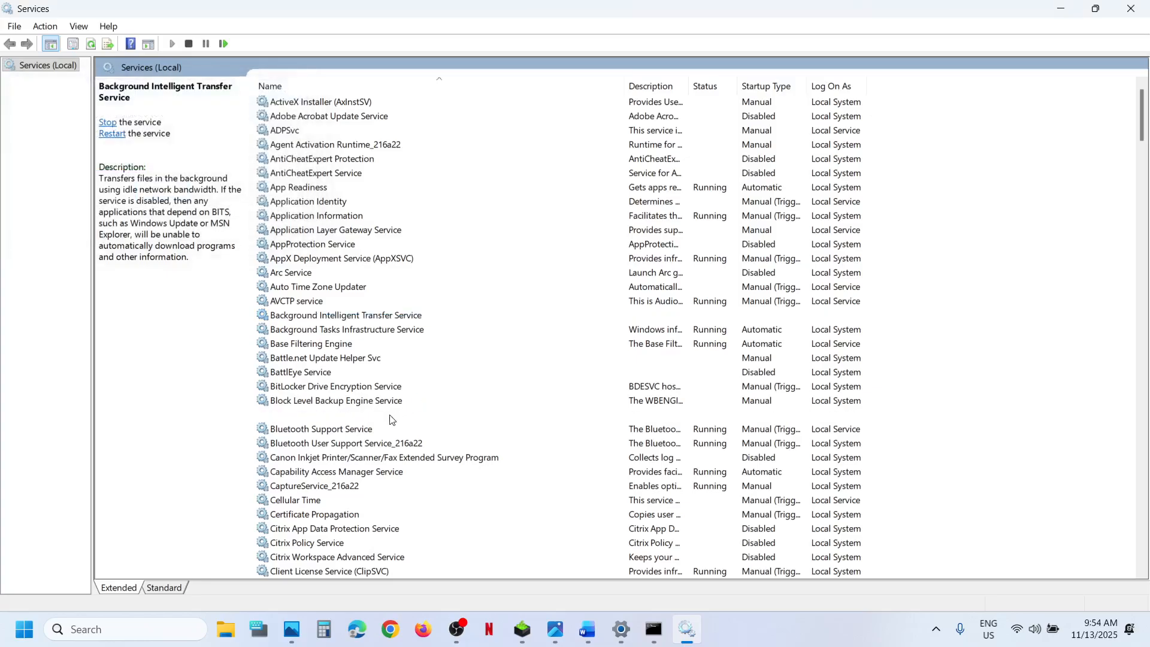
pyautogui.write('w')
pyautogui.scroll(-5, 390, 418)
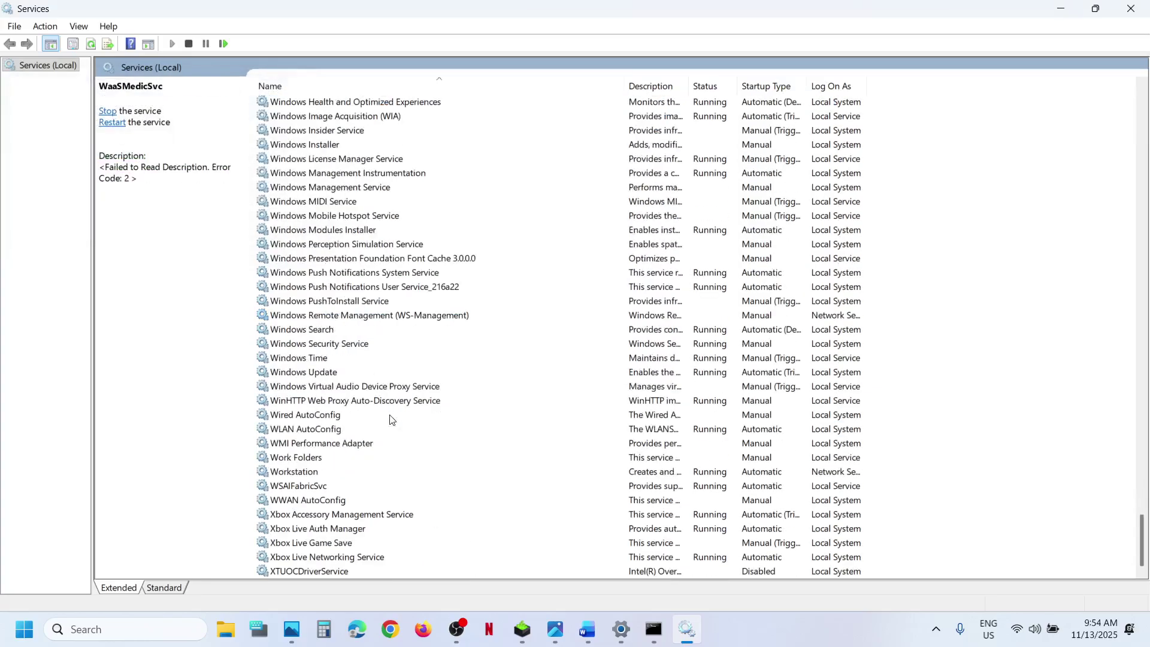
pyautogui.click(327, 372)
pyautogui.doubleClick(387, 372)
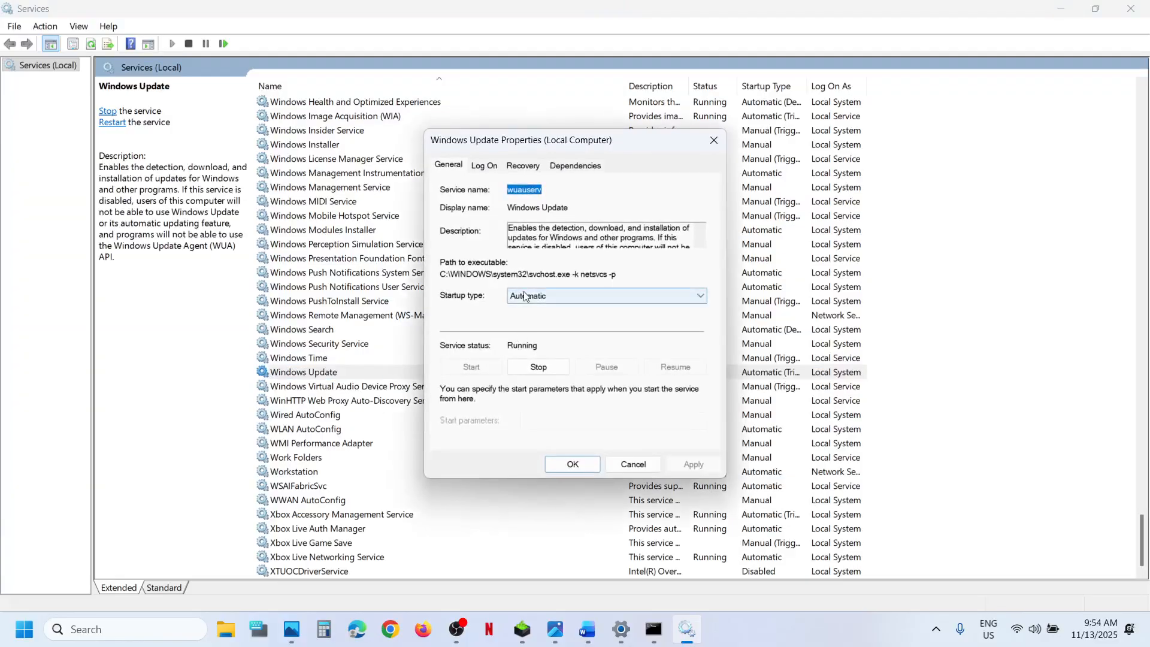
pyautogui.click(607, 296)
pyautogui.click(538, 319)
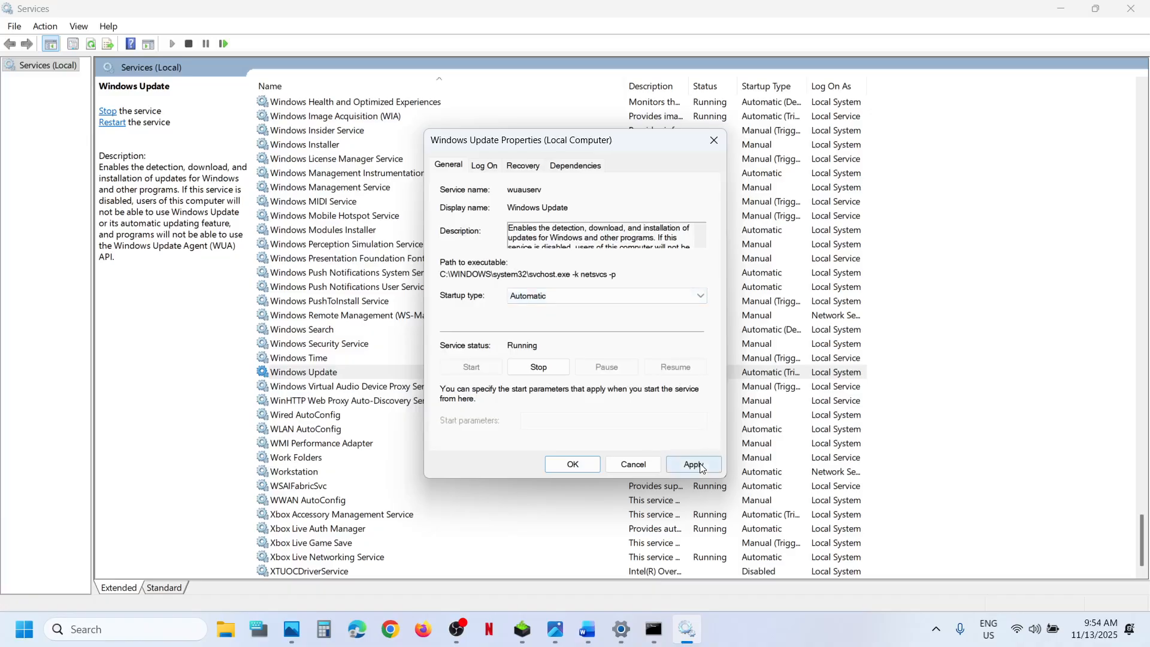
pyautogui.click(694, 463)
pyautogui.click(572, 463)
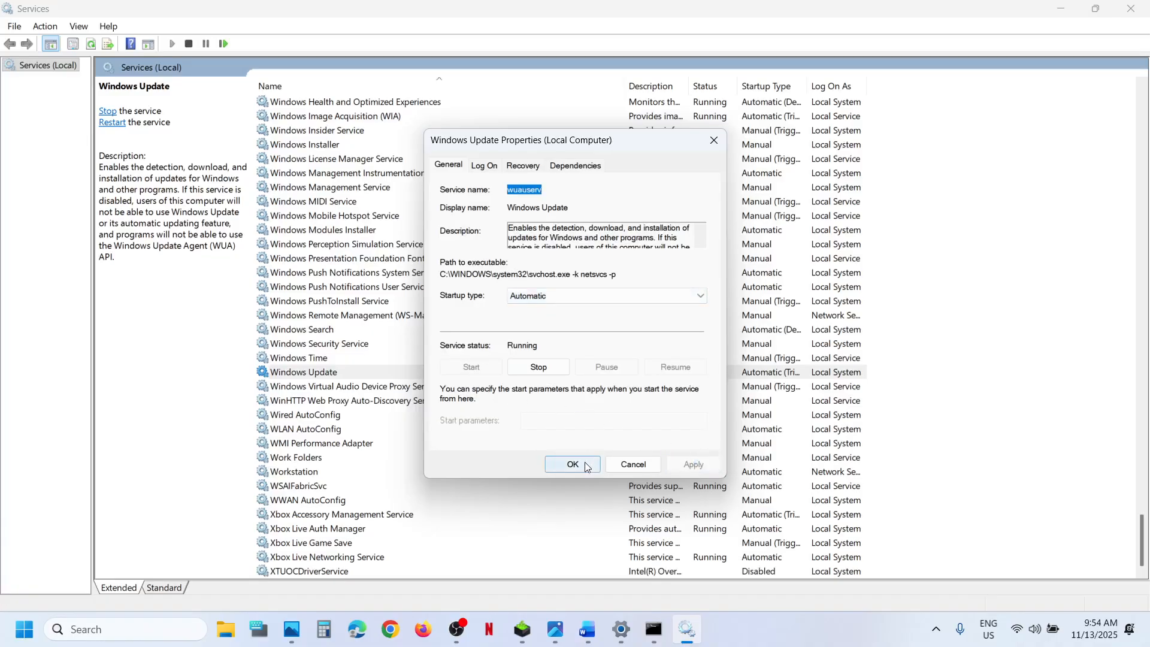
# Restart the Windows Update service from its context menu
pyautogui.rightClick(324, 373)
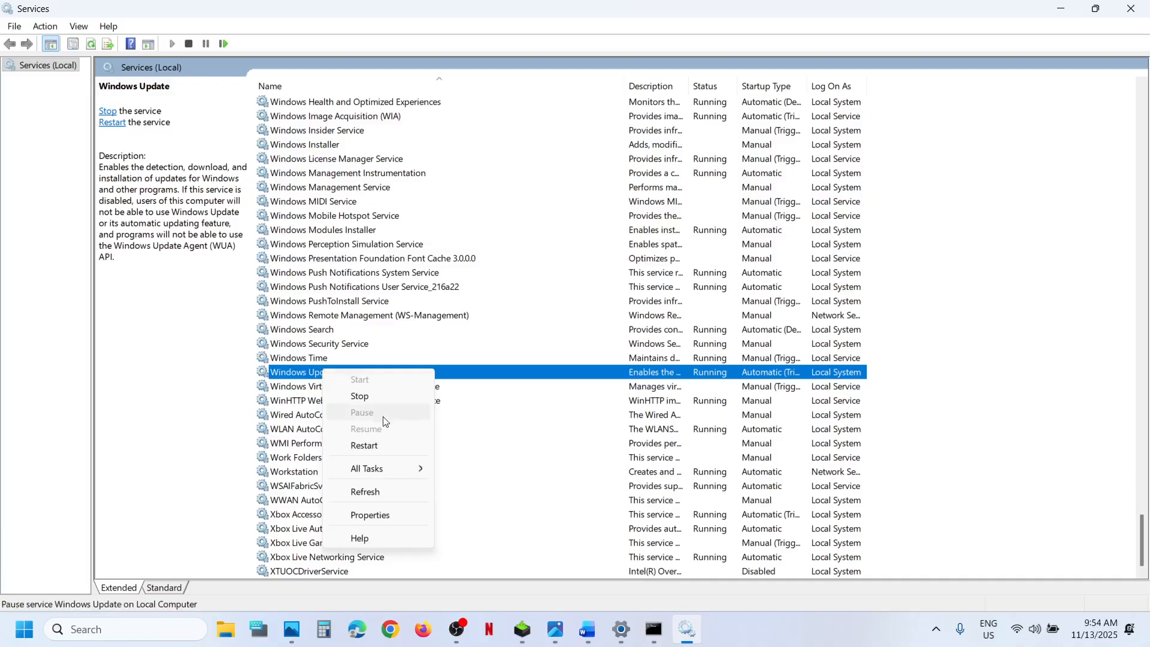
pyautogui.click(368, 447)
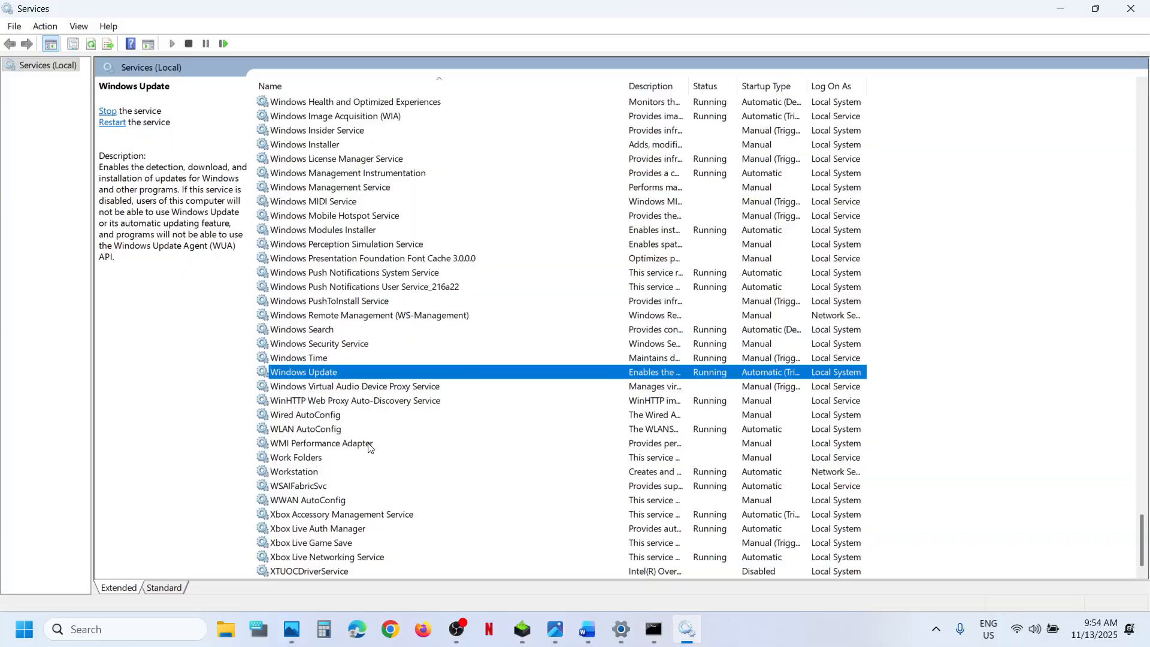
# Close Services and follow the Microsoft Update Catalog link from the notes
pyautogui.click(1131, 9)
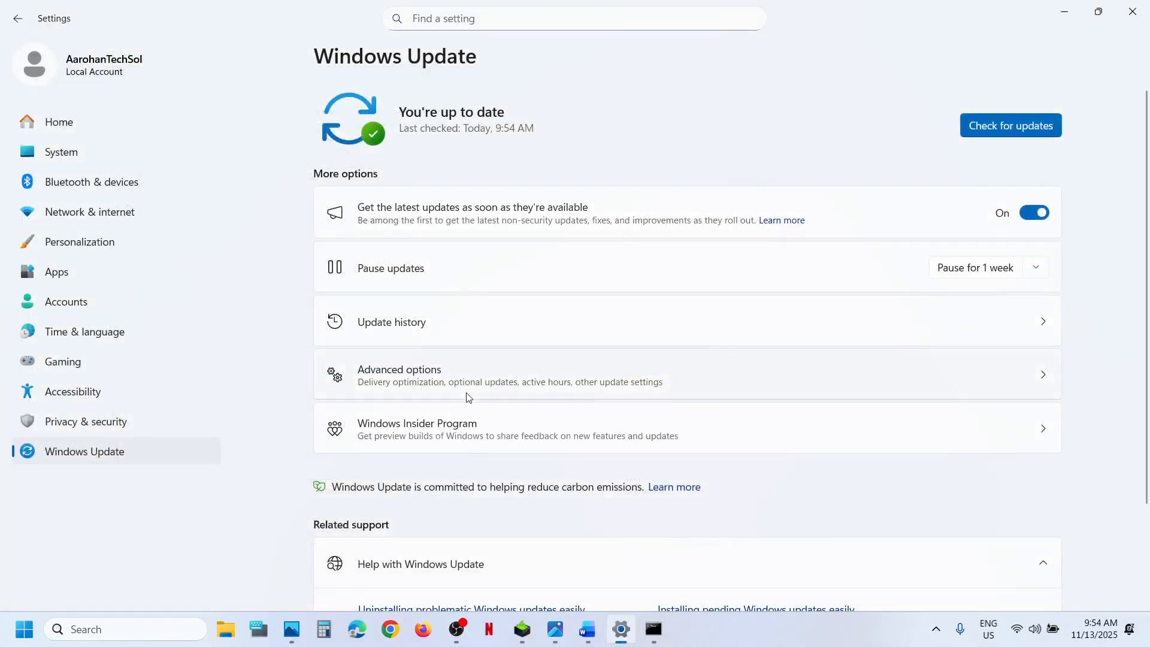
pyautogui.click(587, 629)
pyautogui.scroll(-3, 468, 386)
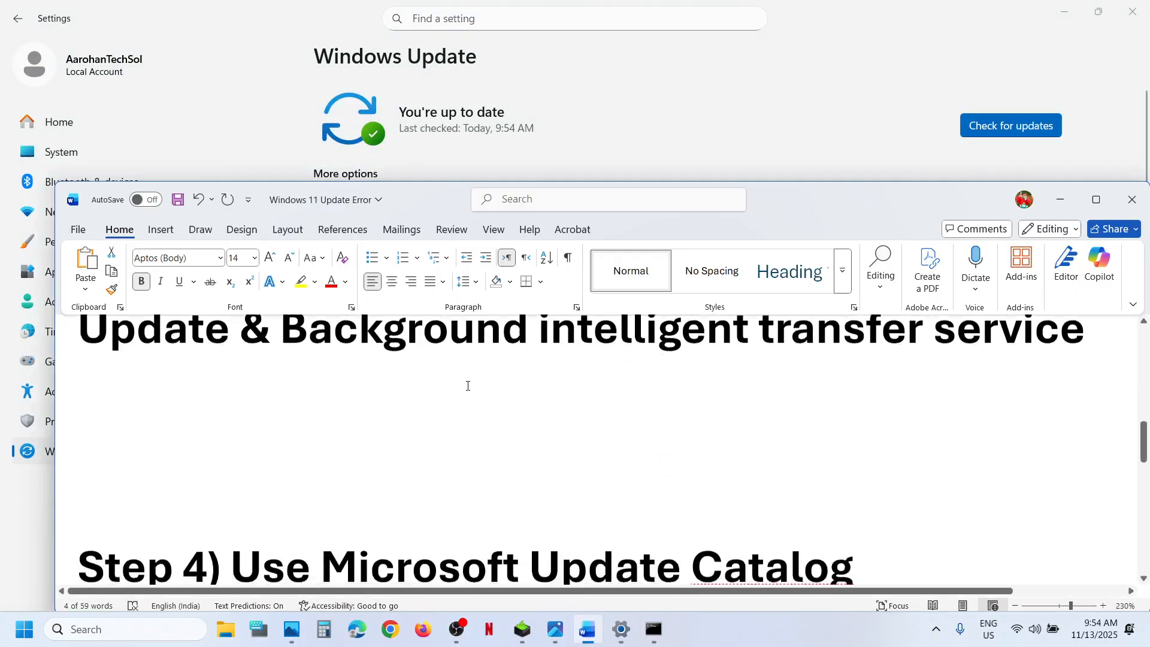
pyautogui.scroll(-3, 467, 387)
pyautogui.click(522, 450)
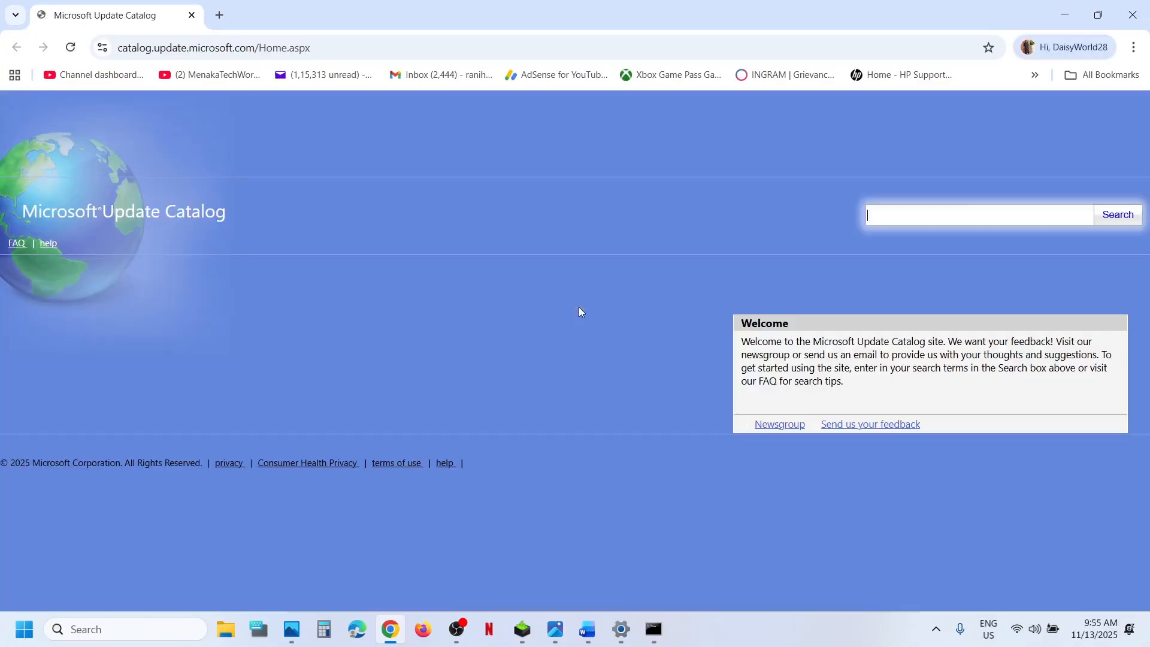
# Copy KB5068861 from Settings update history and minimize Settings to show the catalog
pyautogui.click(620, 629)
pyautogui.click(475, 322)
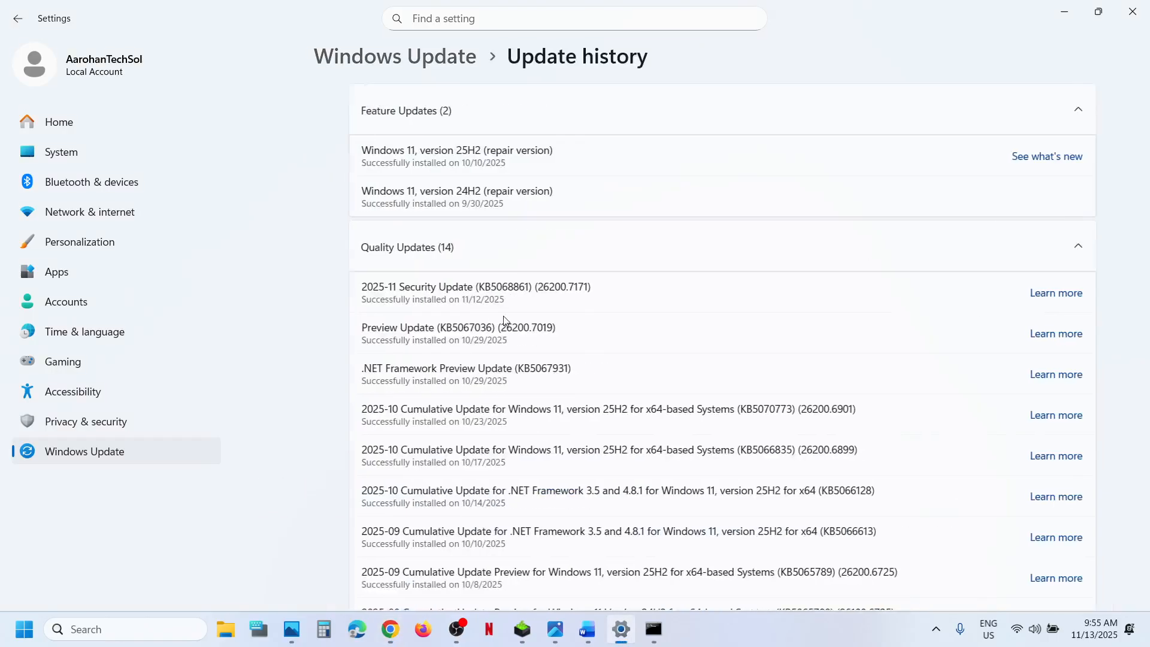
pyautogui.doubleClick(480, 289)
pyautogui.hotkey('ctrl', 'c')
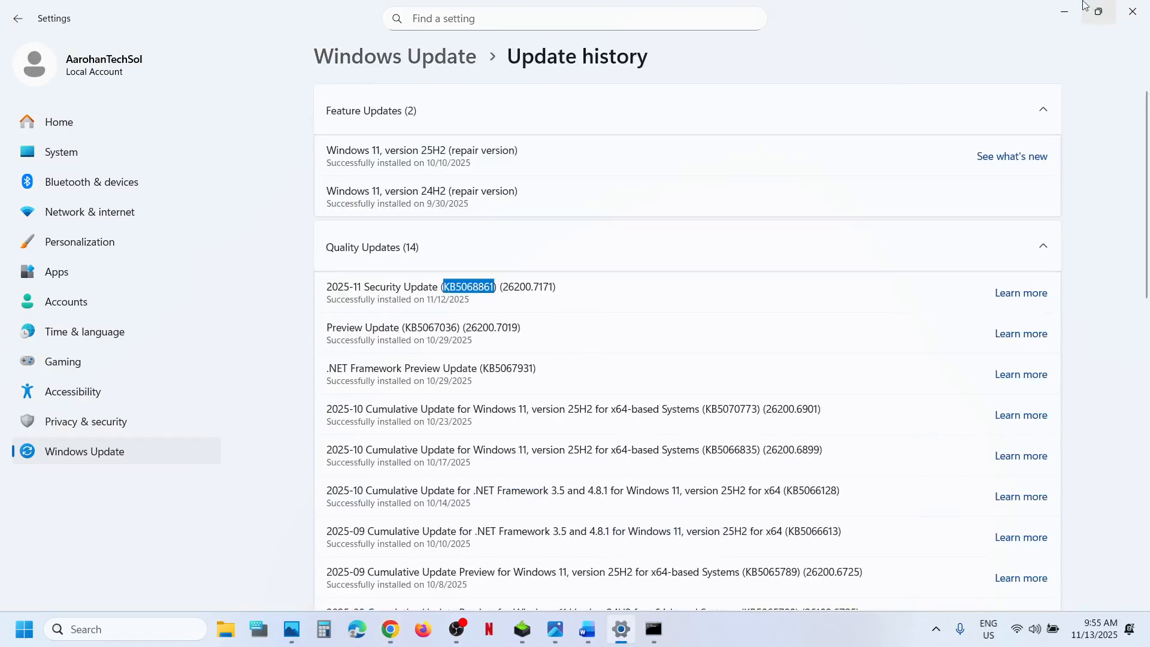
pyautogui.click(1064, 12)
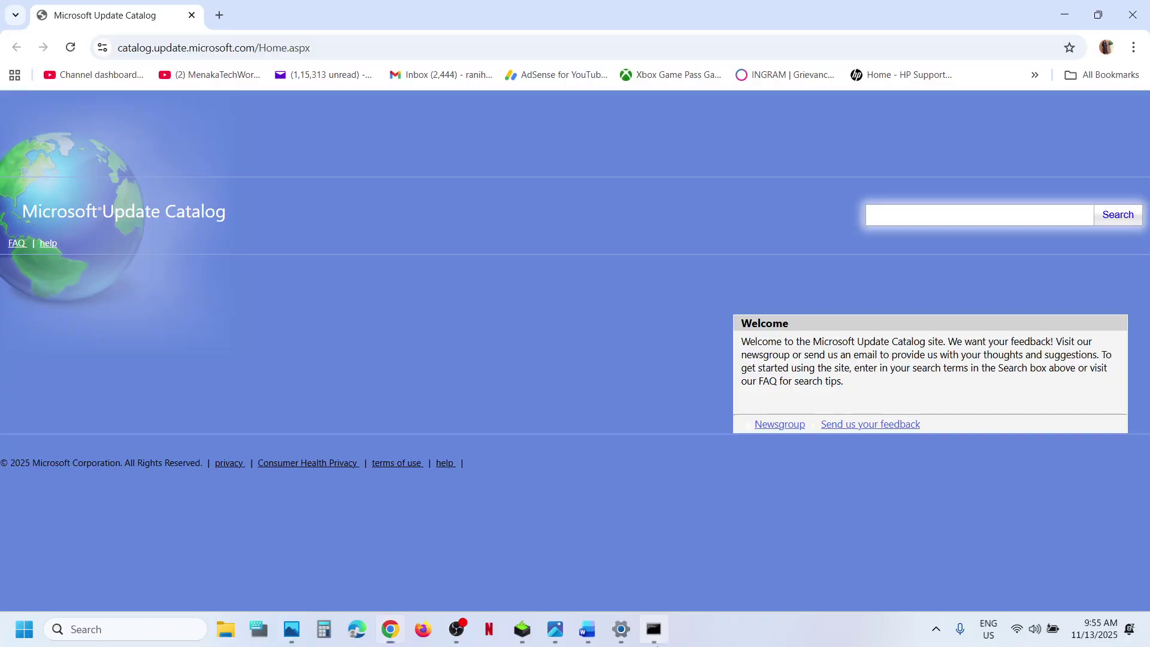
# Search the Microsoft Update Catalog for KB5068861
pyautogui.hotkey('ctrl', 'v')
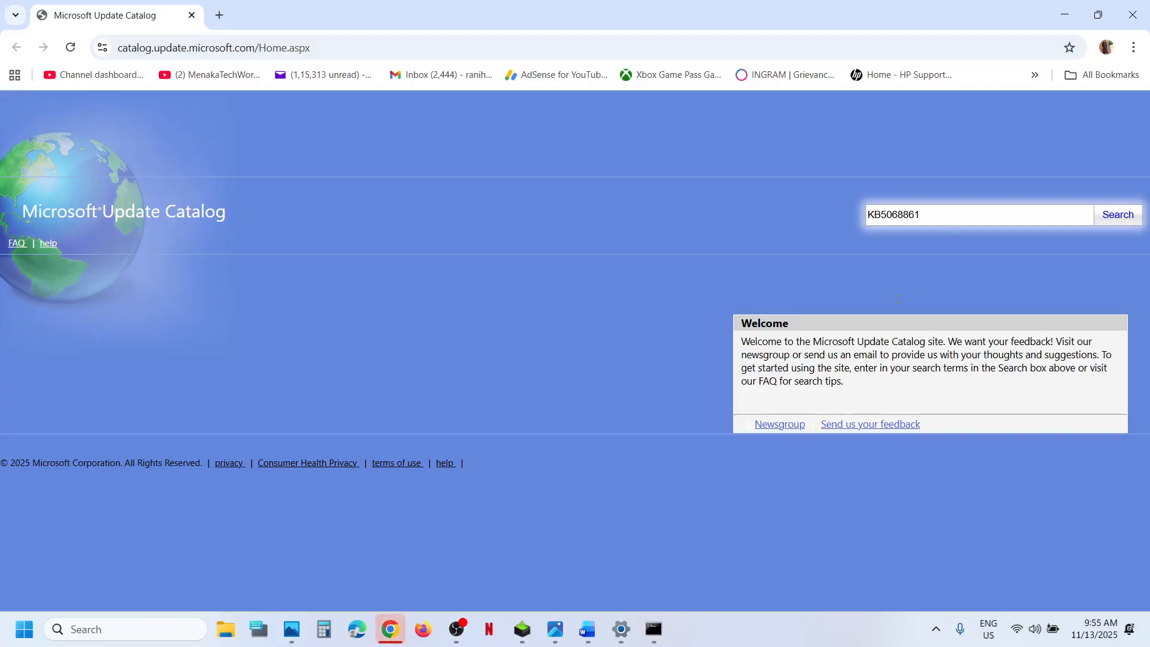
pyautogui.click(1115, 220)
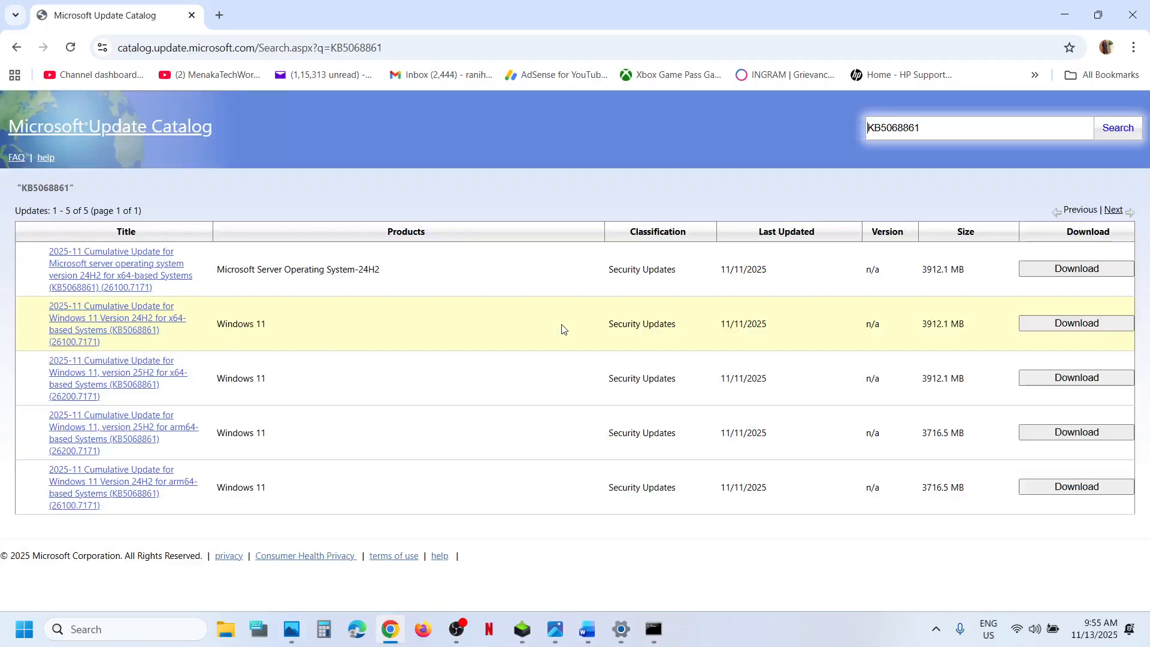
# Run winver to confirm Windows 11 version 25H2, then switch back to Settings
pyautogui.click(117, 630)
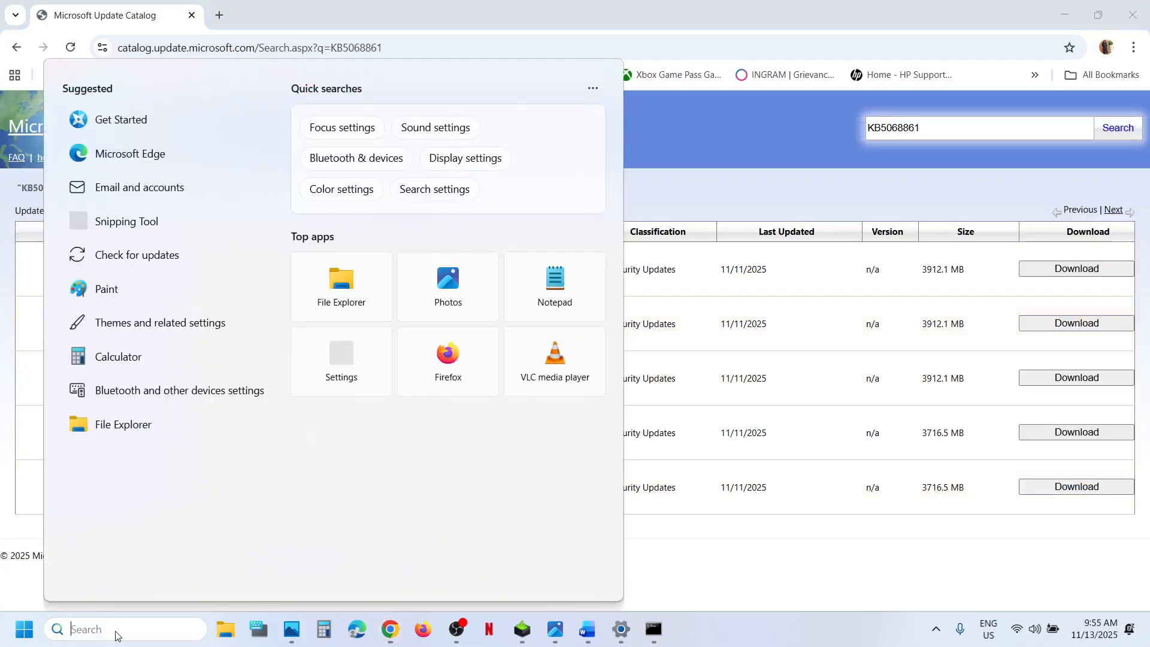
pyautogui.write('winver')
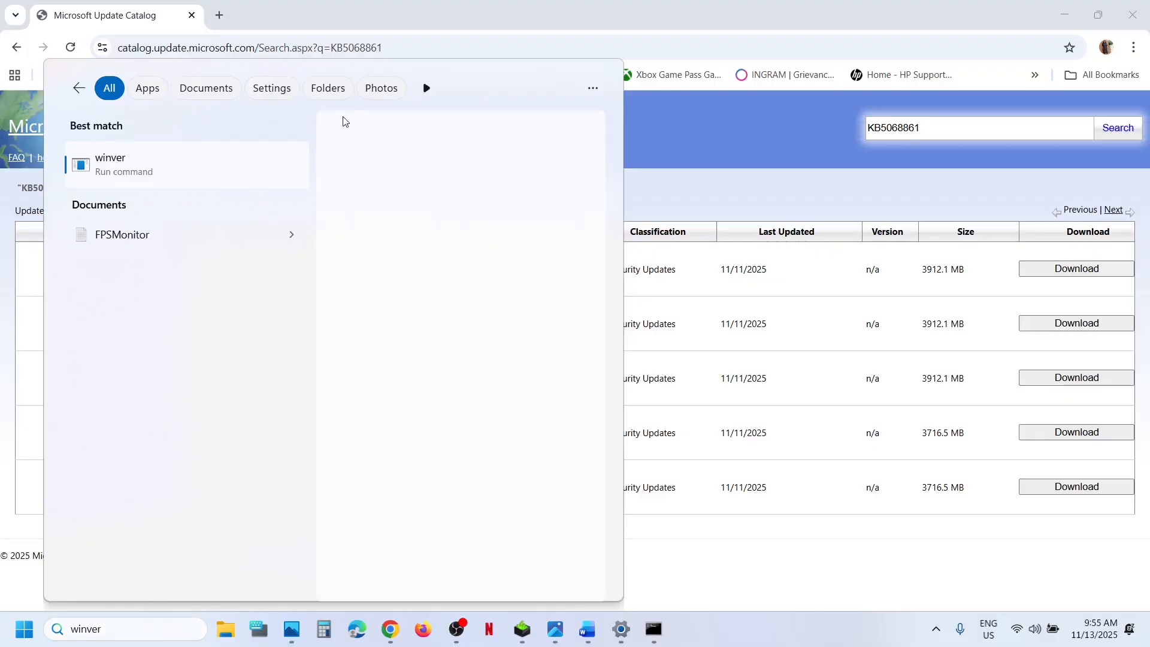
pyautogui.press('Return')
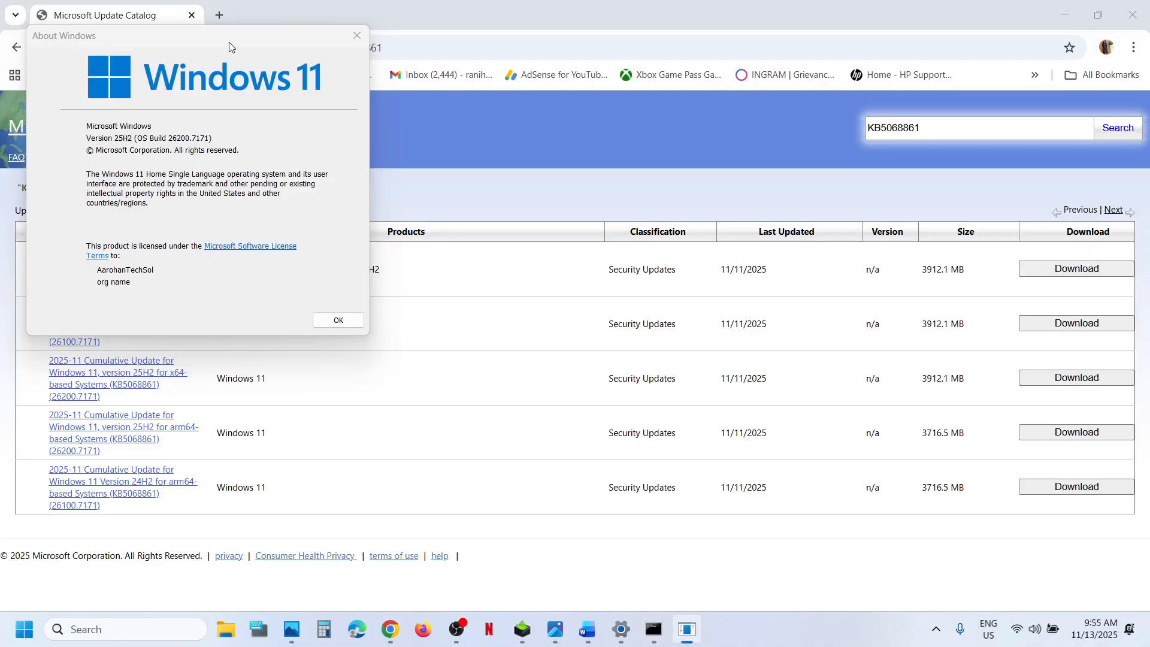
pyautogui.moveTo(228, 42); pyautogui.dragTo(497, 201)
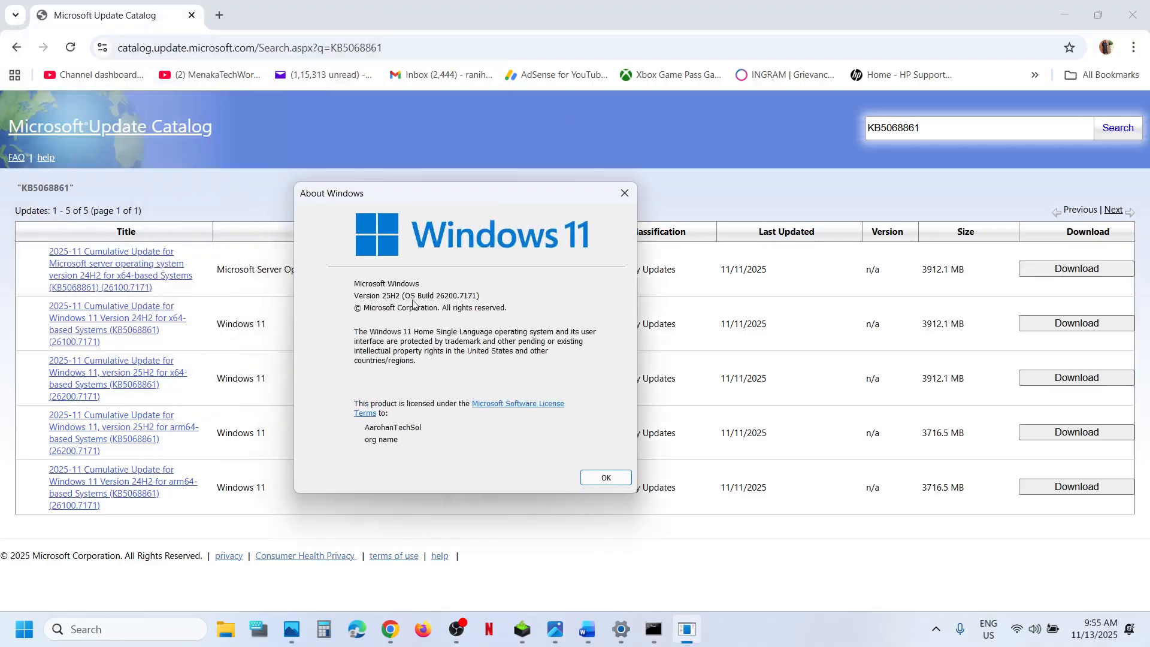
pyautogui.click(597, 482)
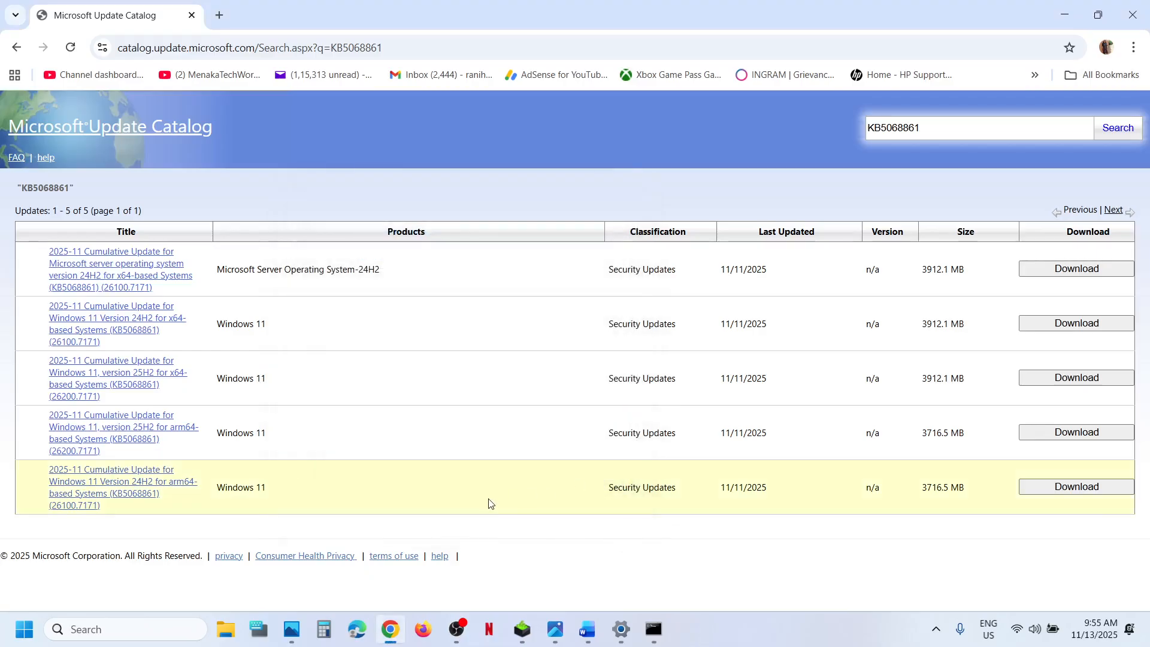
pyautogui.hotkey('alt', 'Tab')
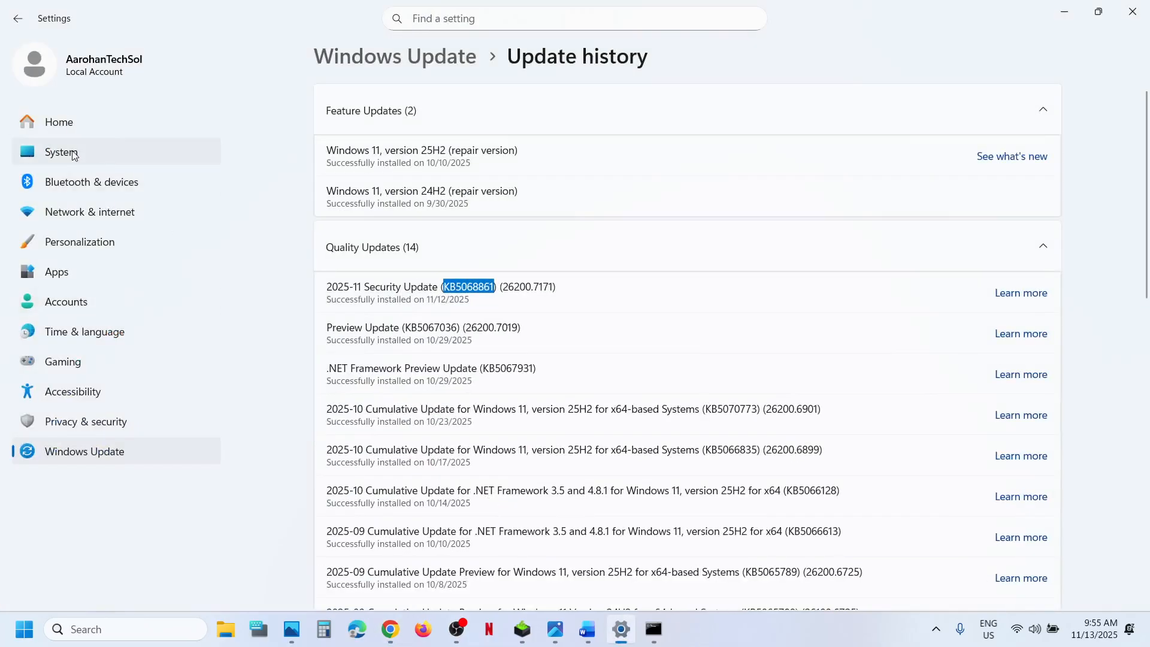
# Check System > About shows a 64-bit x64 system type, then close Settings
pyautogui.click(61, 152)
pyautogui.scroll(-5, 468, 539)
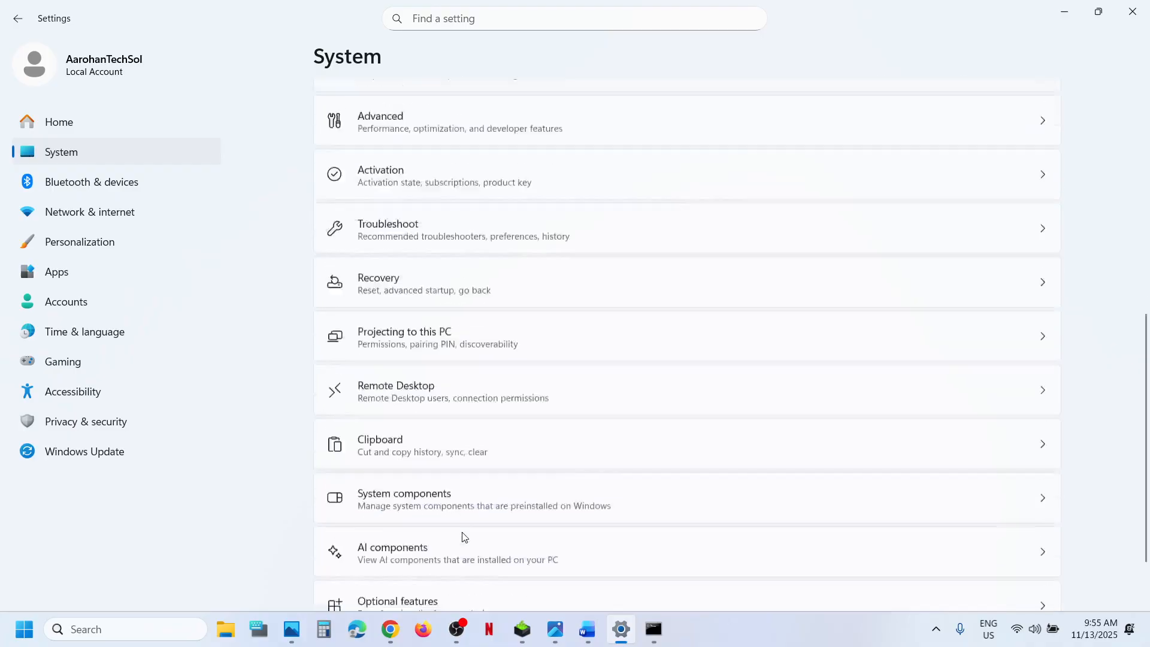
pyautogui.scroll(-3, 422, 540)
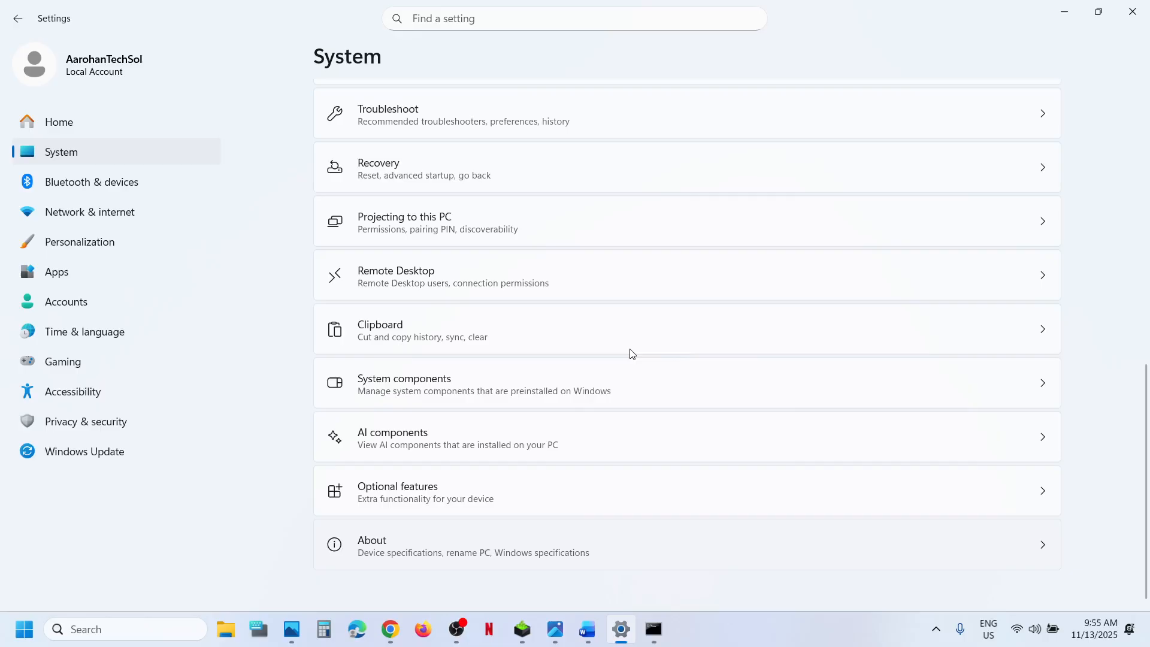
pyautogui.click(467, 545)
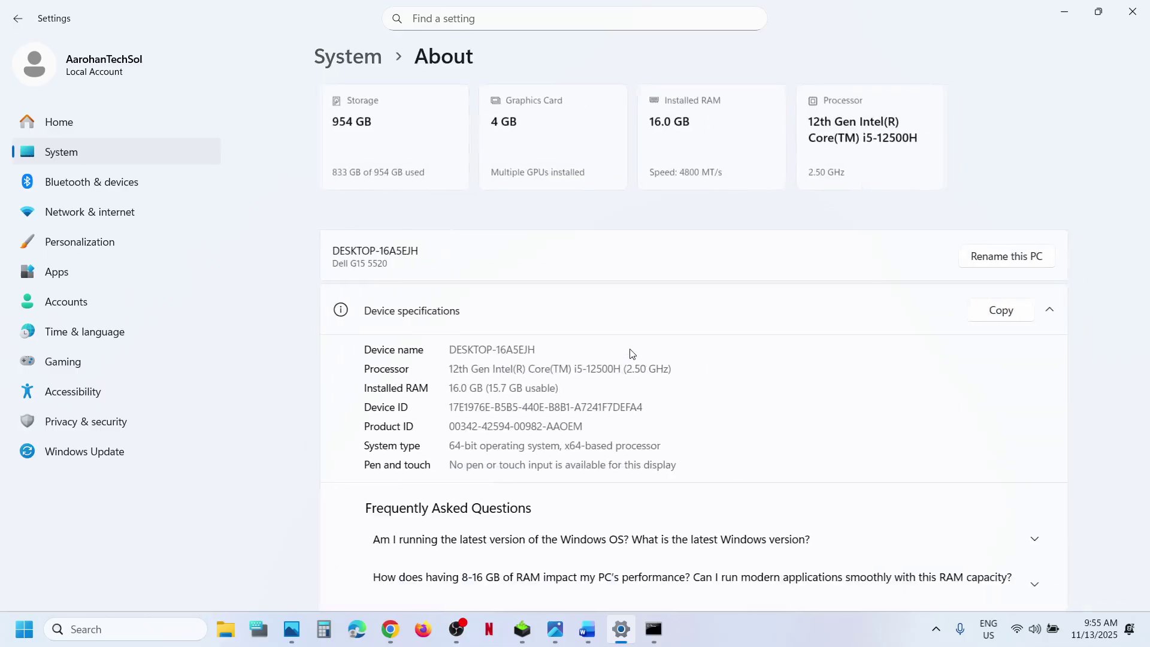
pyautogui.tripleClick(446, 445)
pyautogui.click(1132, 12)
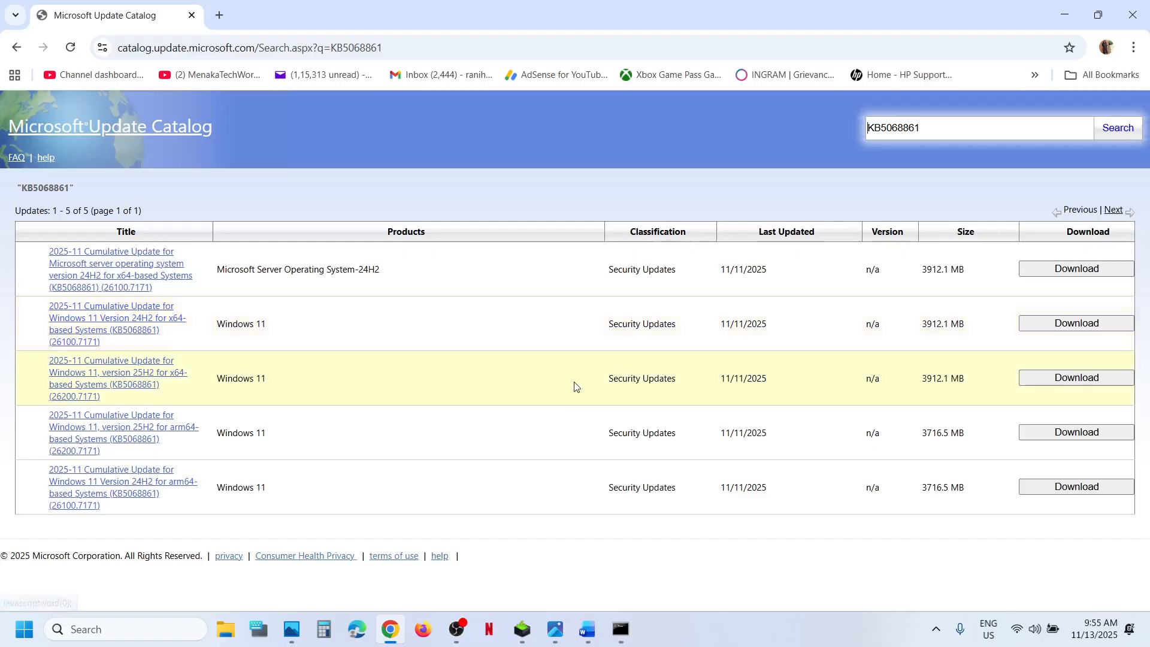
# Download the KB5068861 Windows 11 25H2 x64 .msu package from the catalog
pyautogui.click(1076, 377)
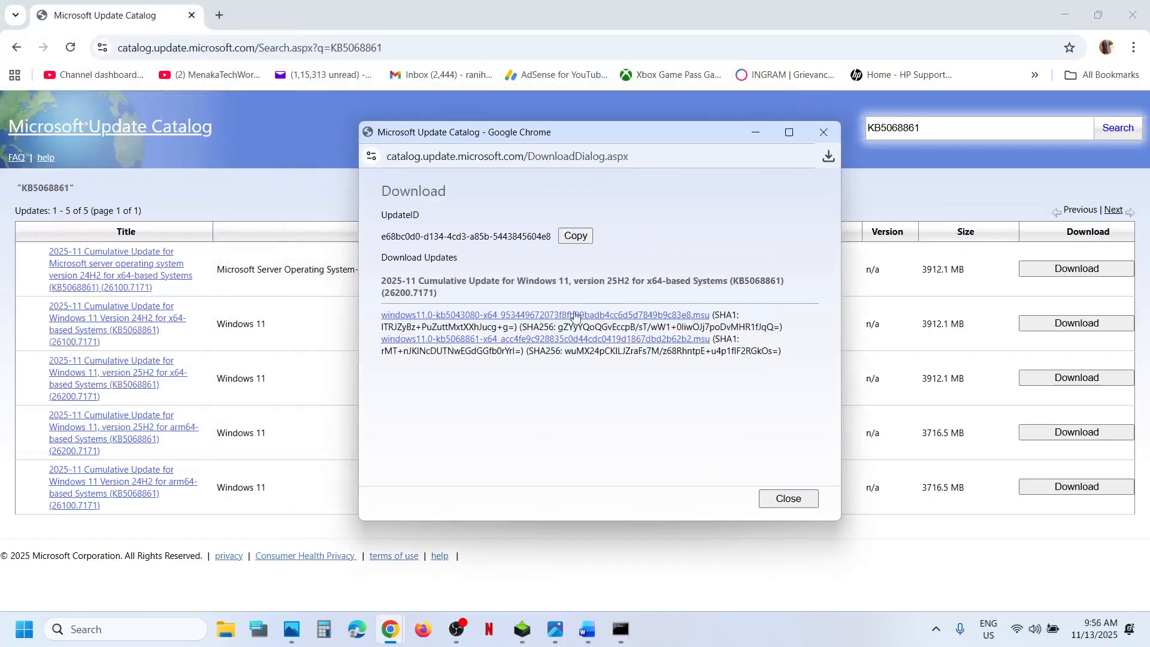
pyautogui.click(491, 340)
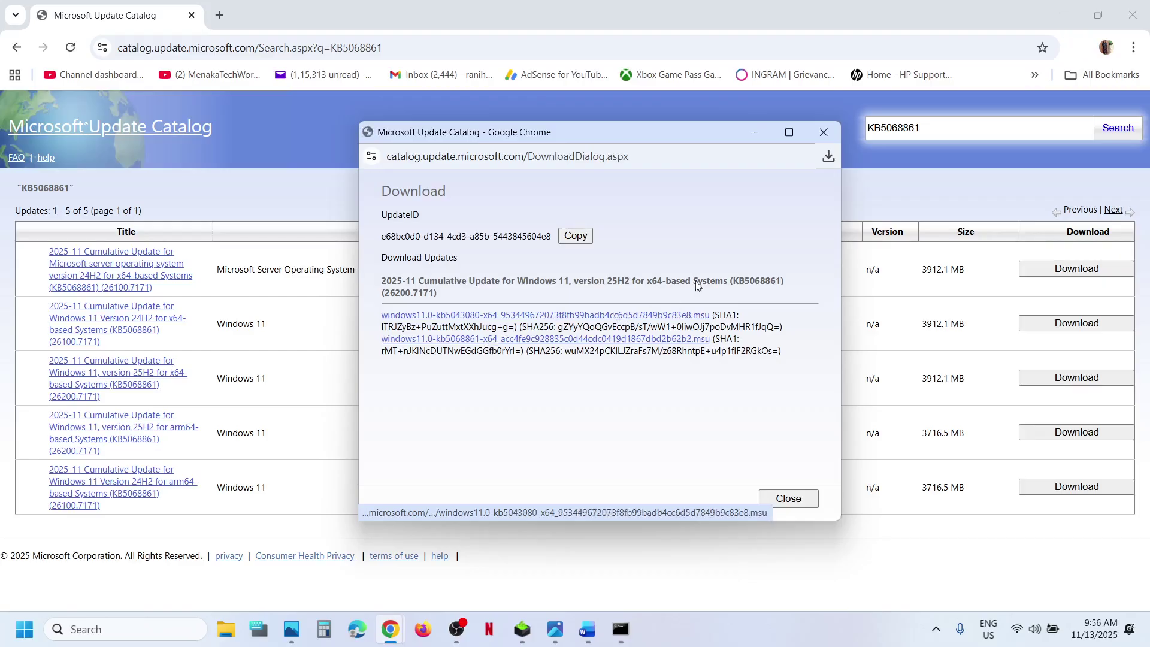
pyautogui.click(828, 156)
pyautogui.moveTo(710, 237)
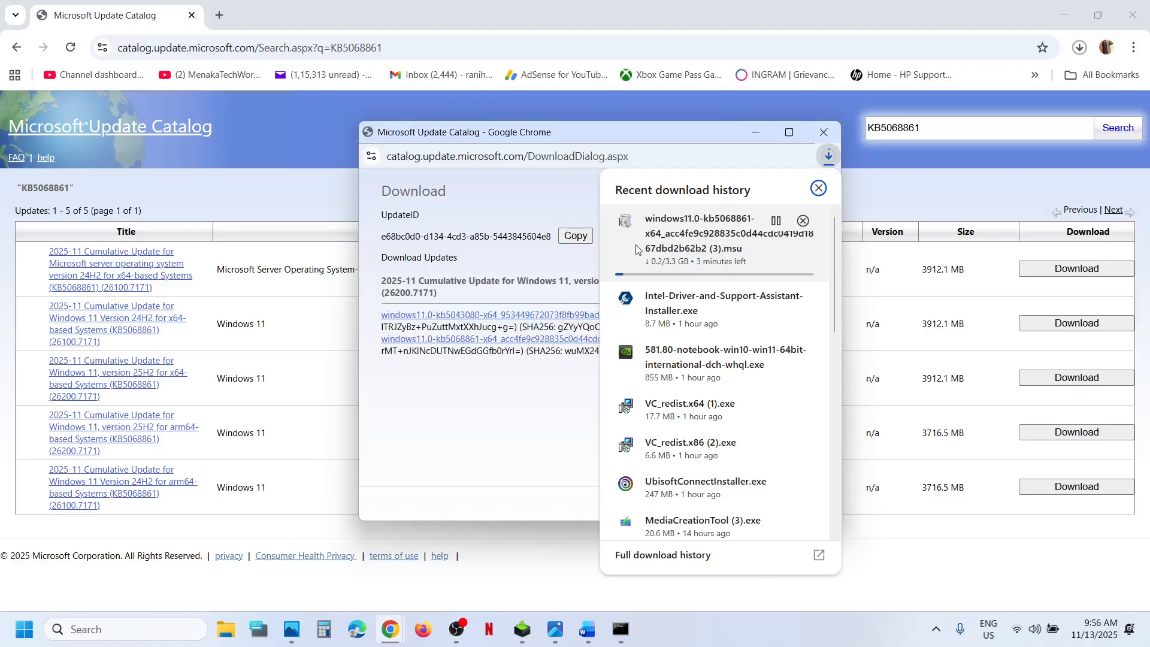
pyautogui.click(249, 200)
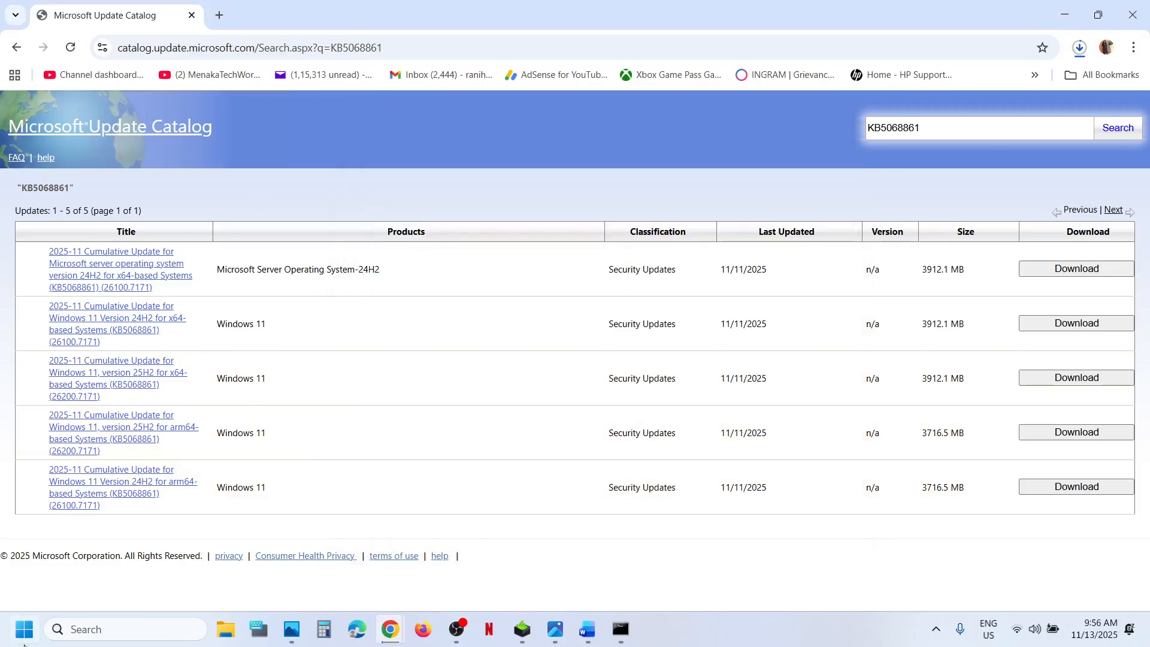
# Glance at the Start menu power options, then highlight the 'Fix Problems Using Windows Update' note
pyautogui.click(24, 630)
pyautogui.click(435, 577)
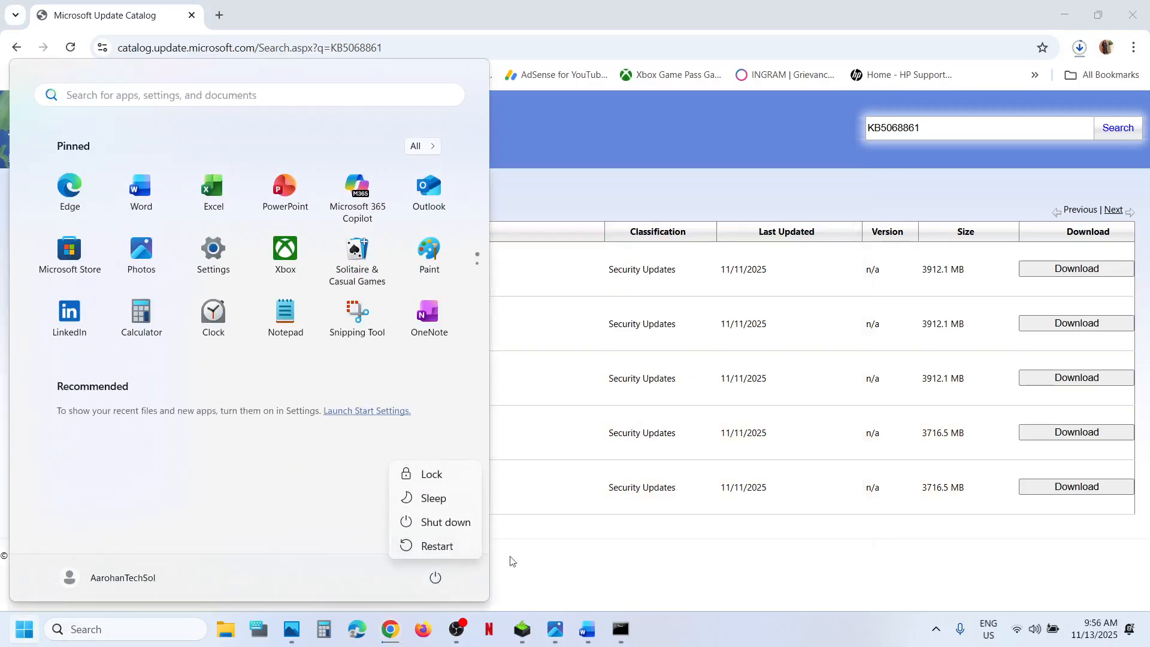
pyautogui.click(588, 630)
pyautogui.scroll(-3, 483, 460)
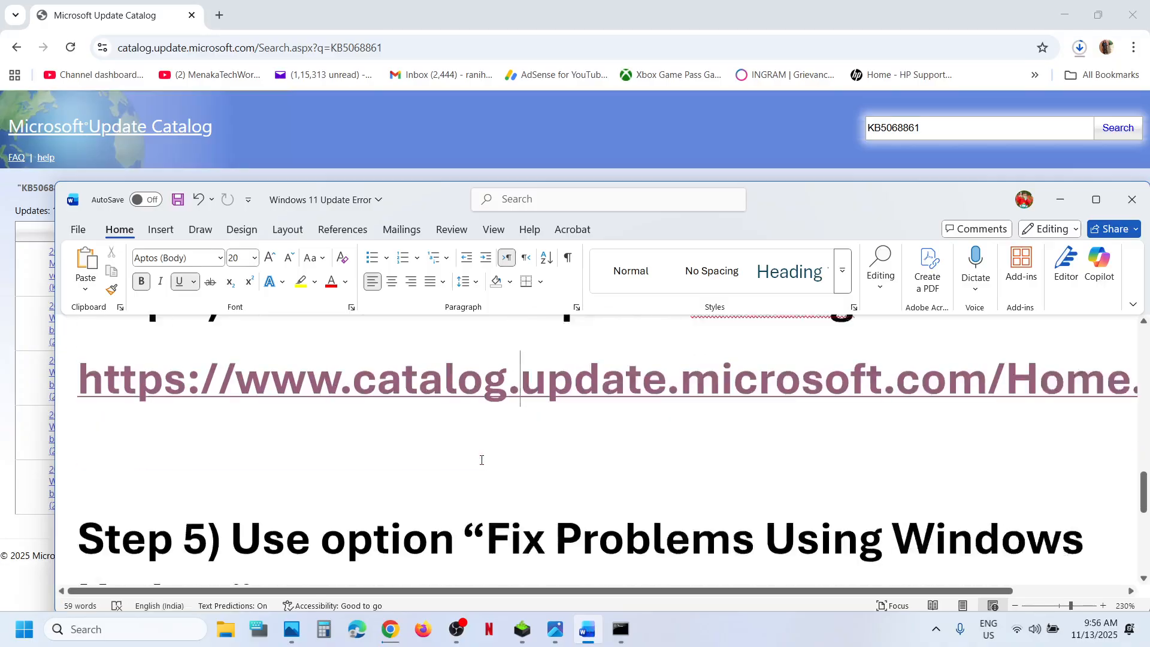
pyautogui.scroll(-2, 489, 431)
pyautogui.moveTo(485, 396); pyautogui.dragTo(252, 459)
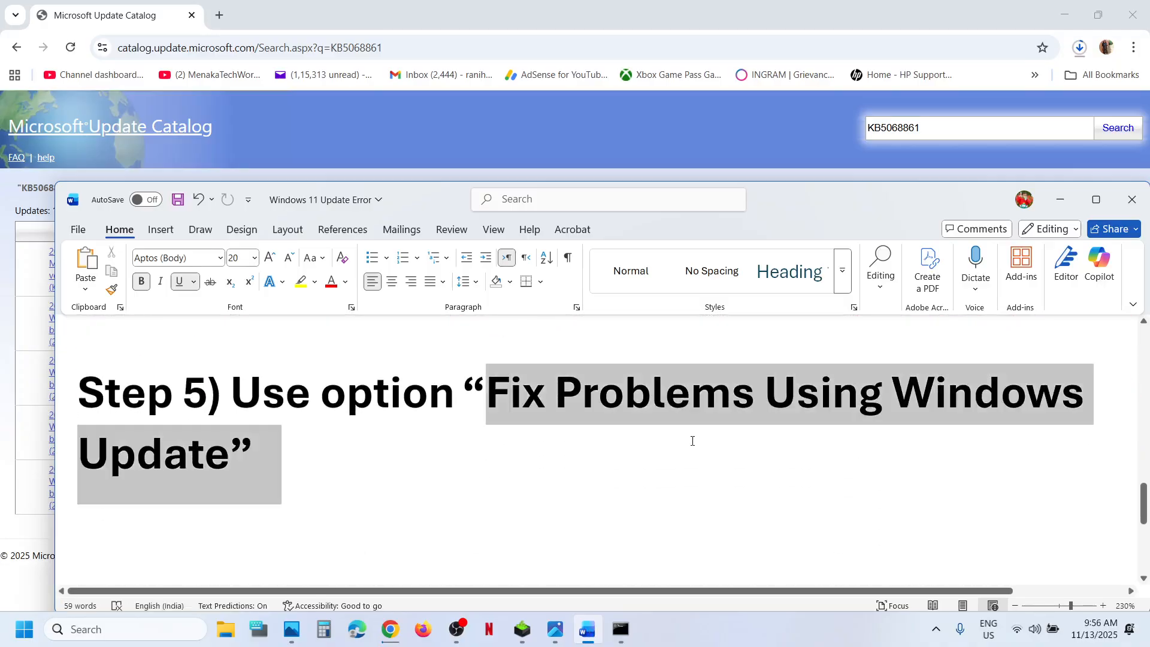
# Reach Windows Update > Advanced options > Recovery in Settings, then bring the Step 5 notes forward
pyautogui.press('super+i')
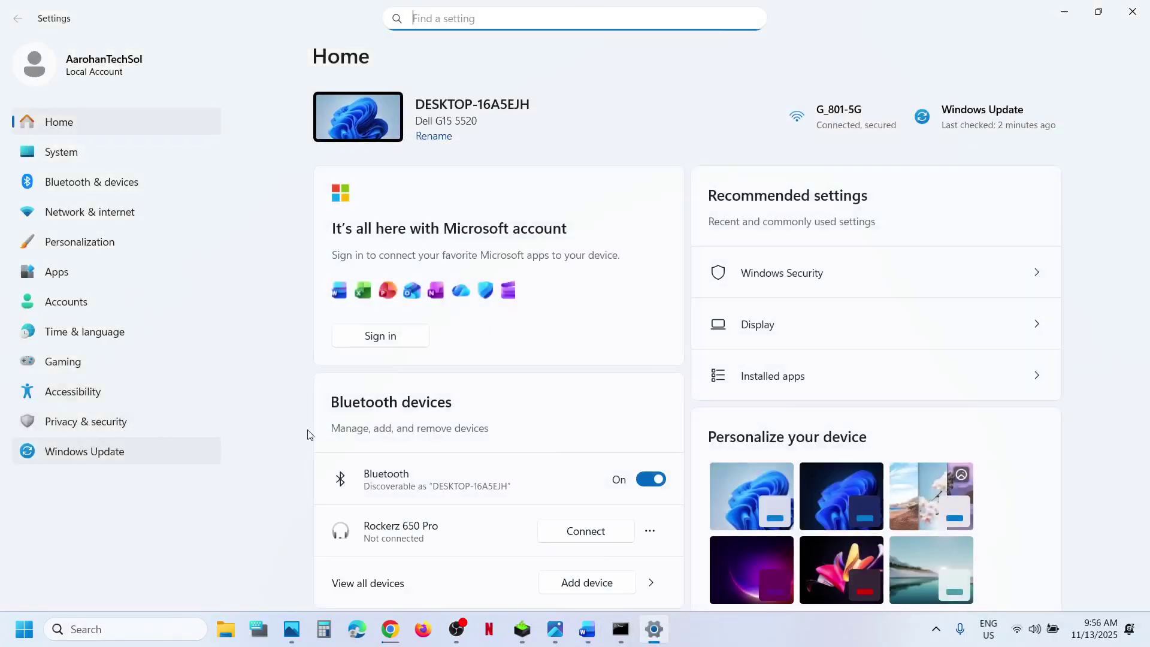
pyautogui.click(85, 451)
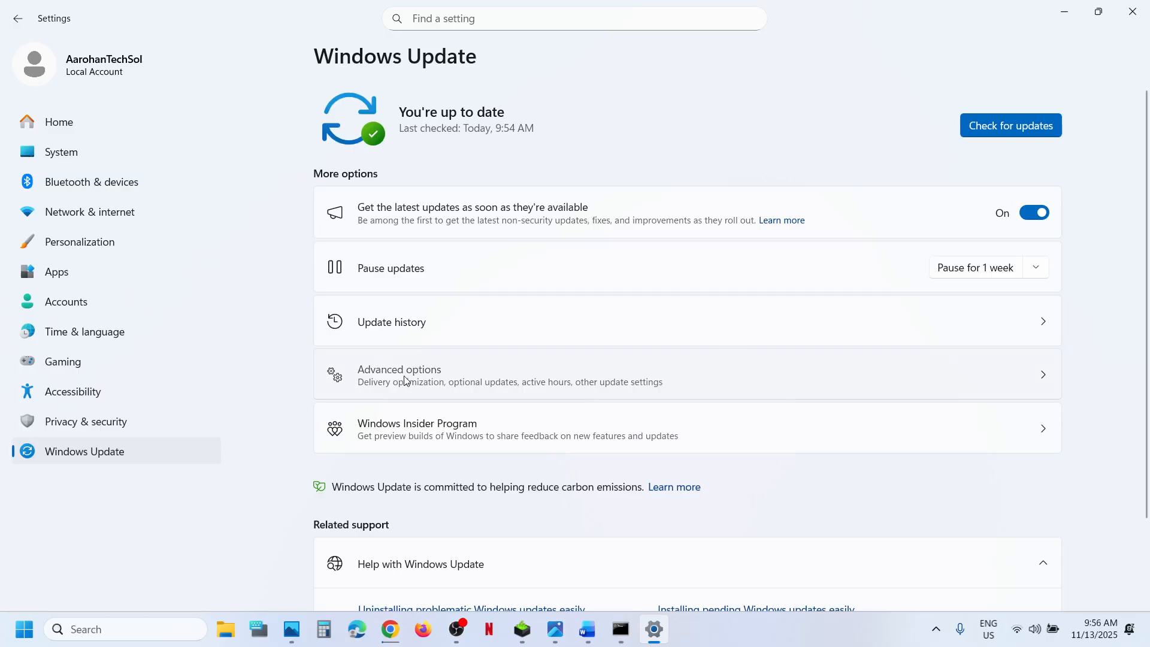
pyautogui.click(401, 372)
pyautogui.scroll(-3, 413, 378)
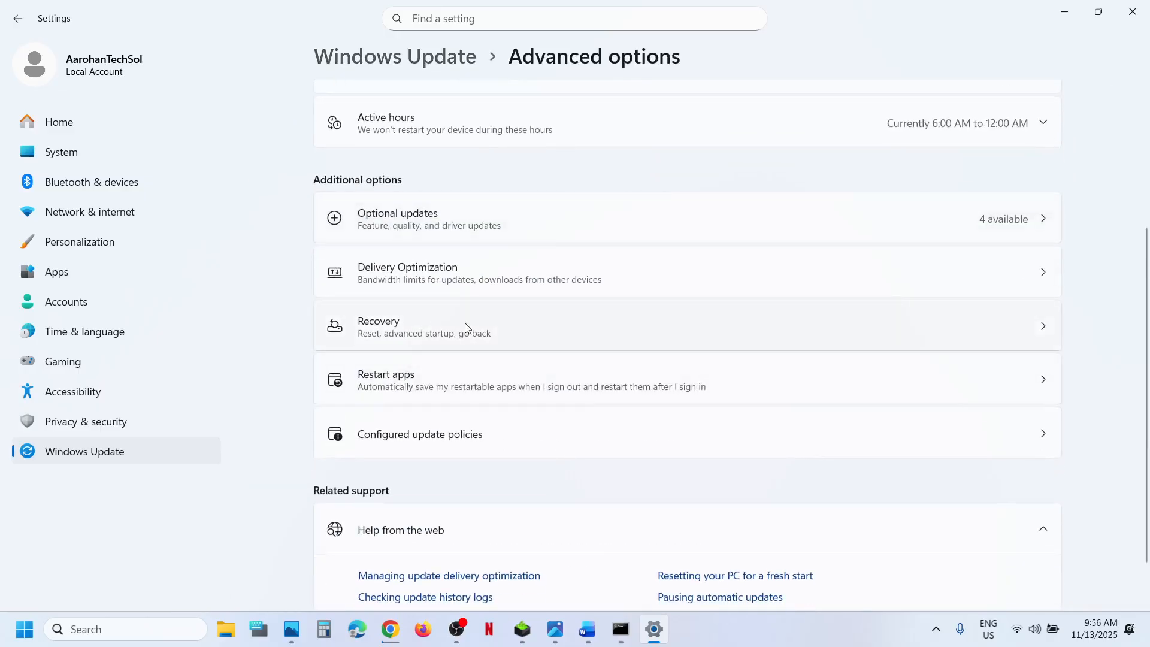
pyautogui.click(410, 329)
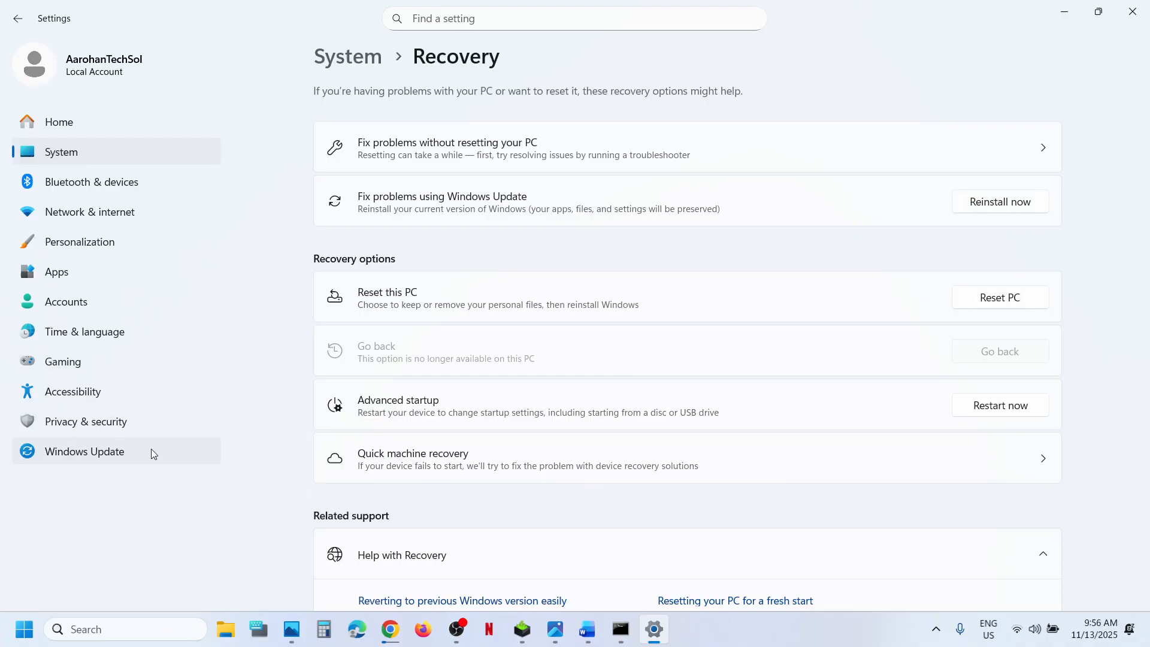
pyautogui.click(588, 632)
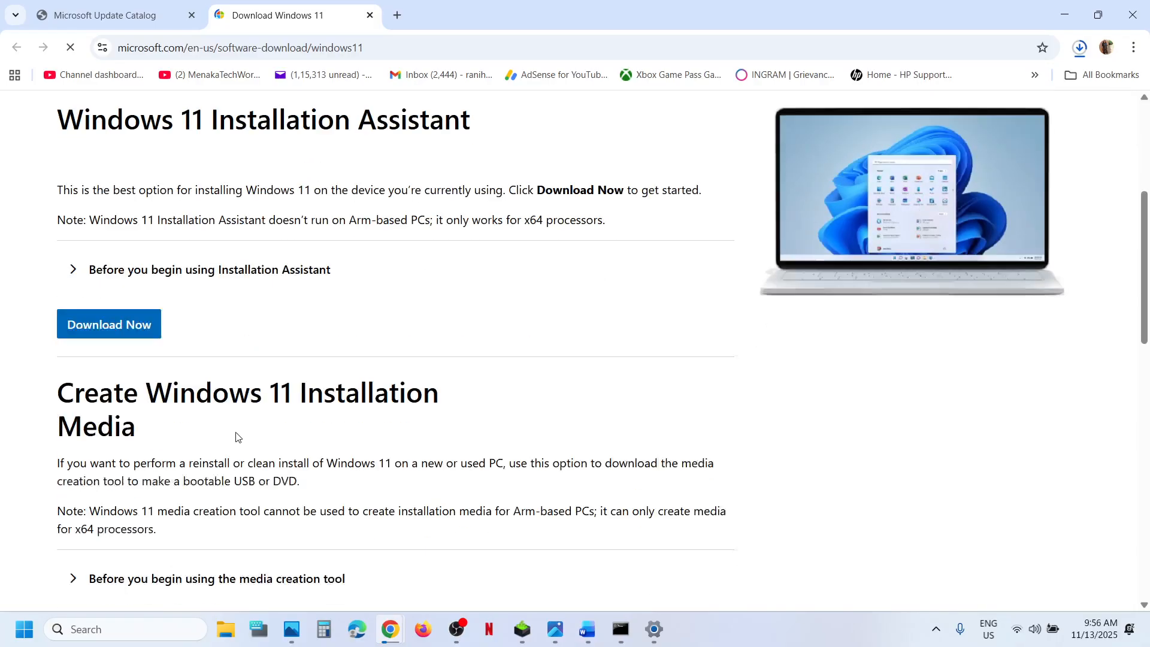
pyautogui.scroll(-2, 235, 437)
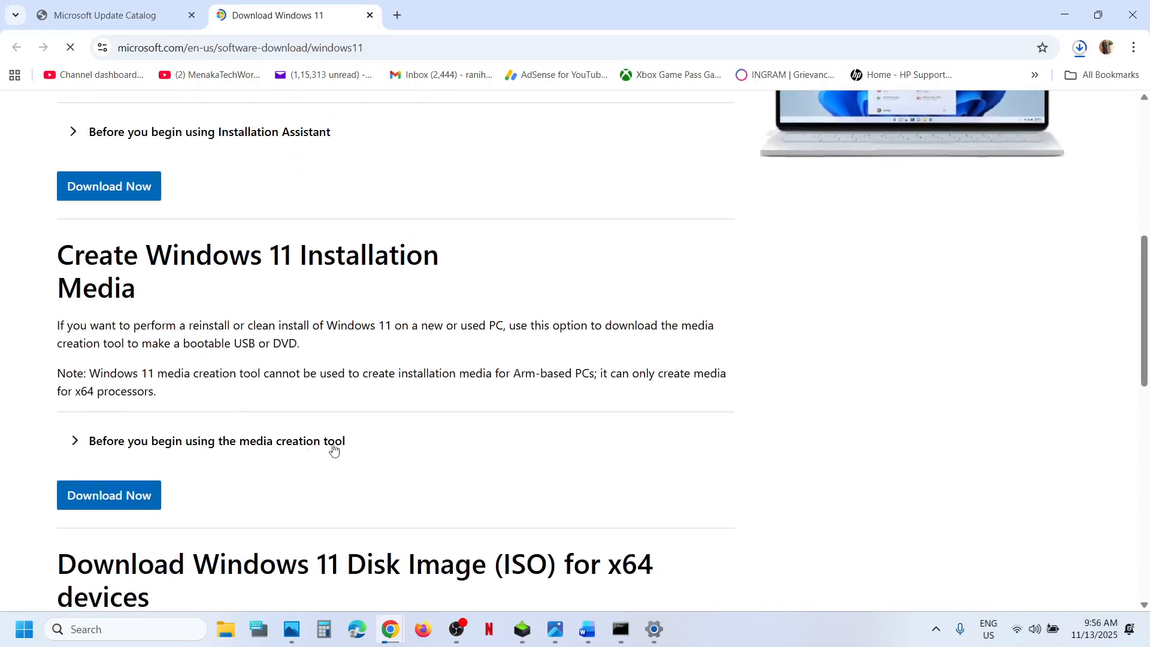
# Download the Windows 11 media creation tool and dismiss the downloads list
pyautogui.click(122, 500)
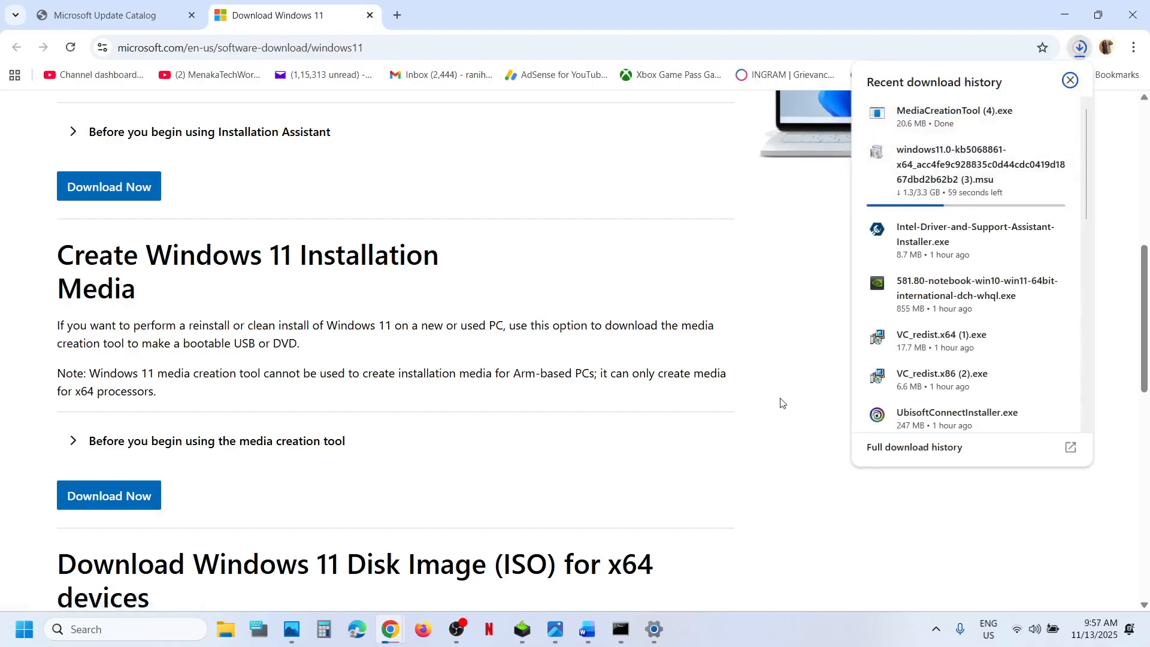
pyautogui.click(778, 404)
# Step through screenshots 1-8: language, media choice, save location, download, burn to DVD, cleanup, desktop ISO
pyautogui.click(555, 630)
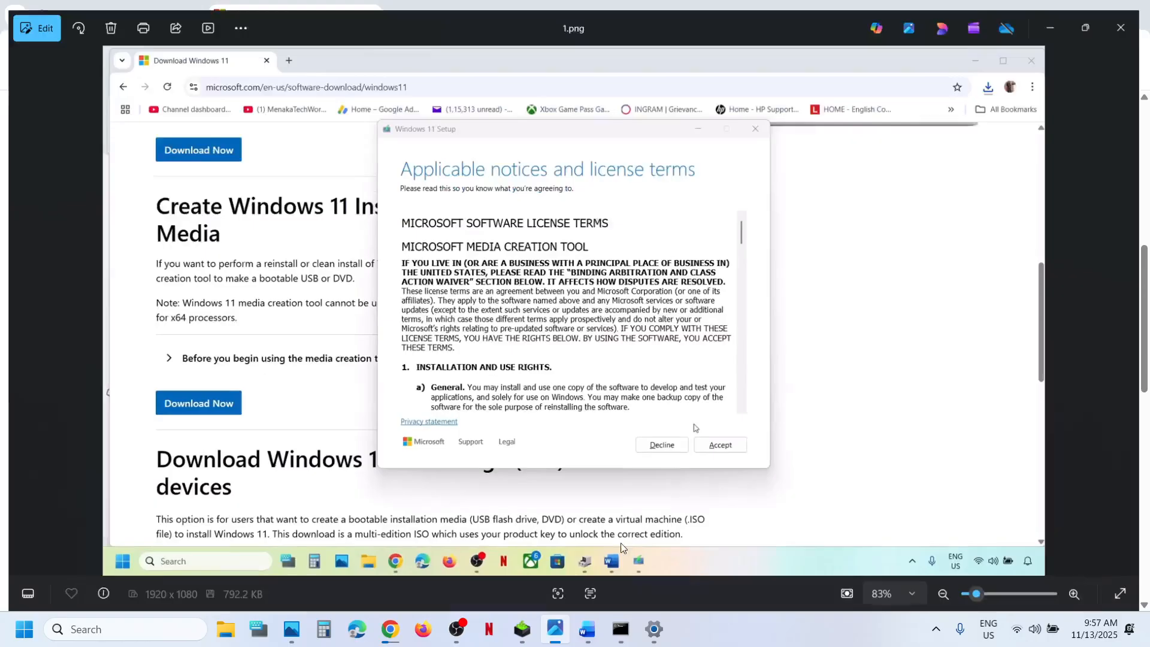
pyautogui.press('Right')
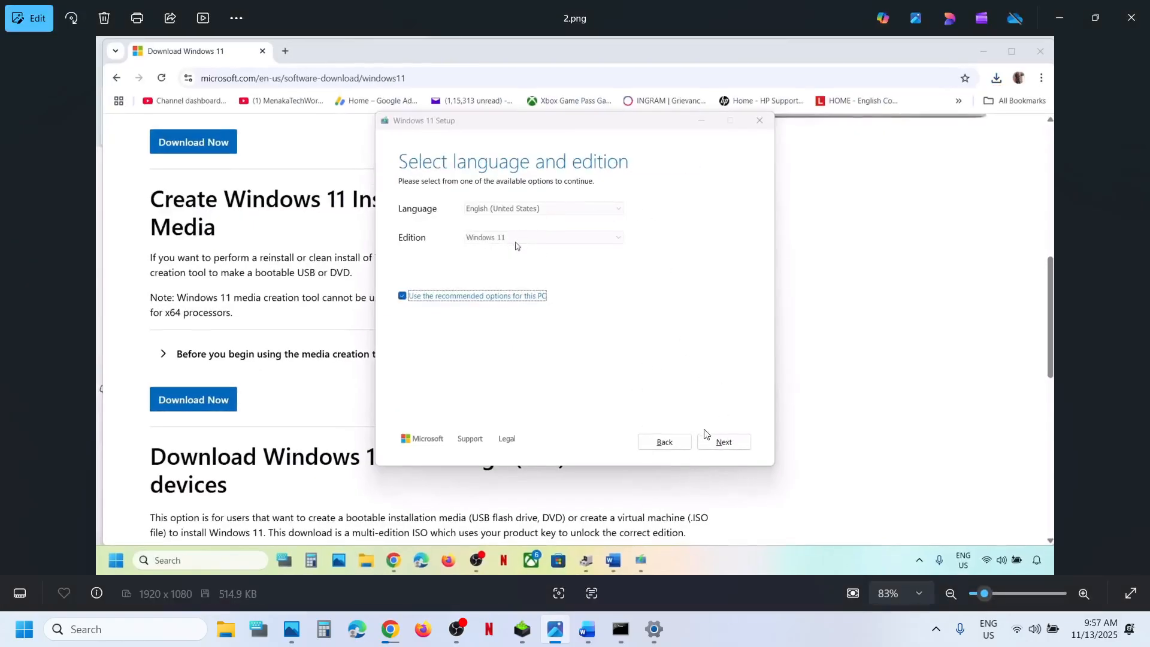
pyautogui.press('Right')
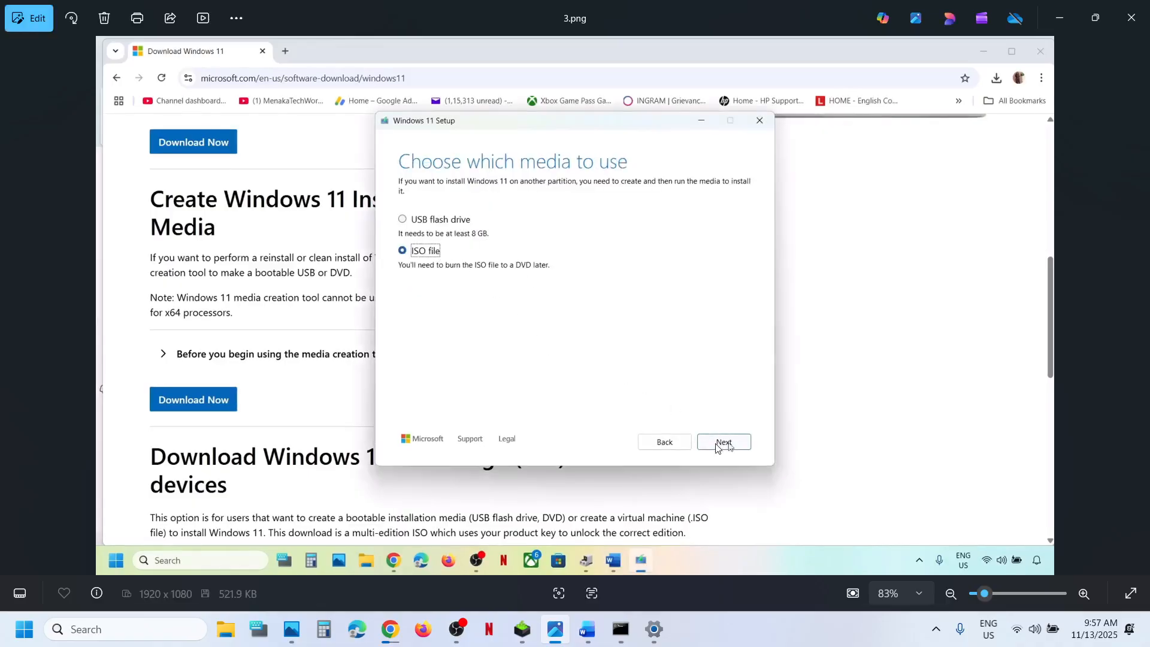
pyautogui.press('Right')
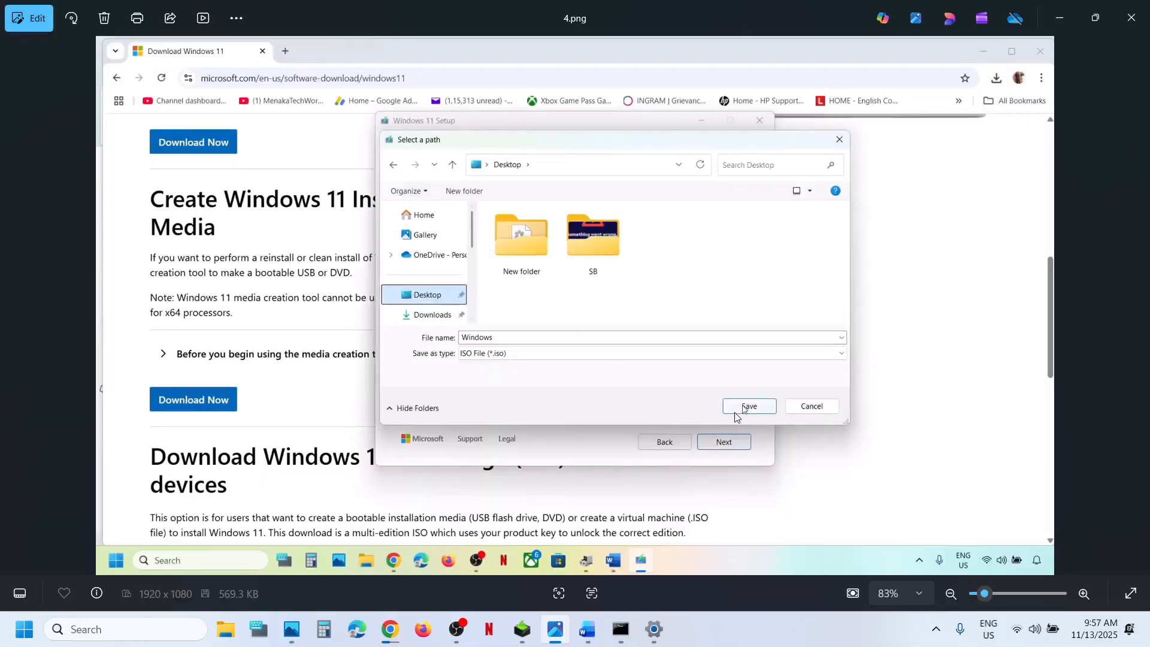
pyautogui.press('Right')
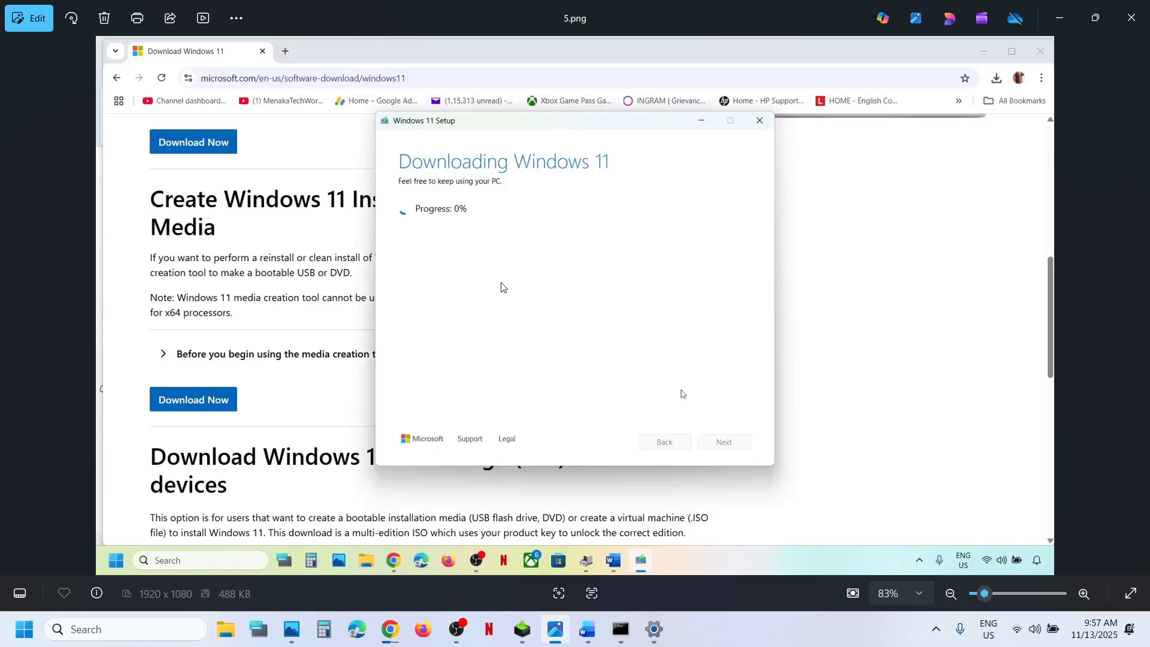
pyautogui.press('Right')
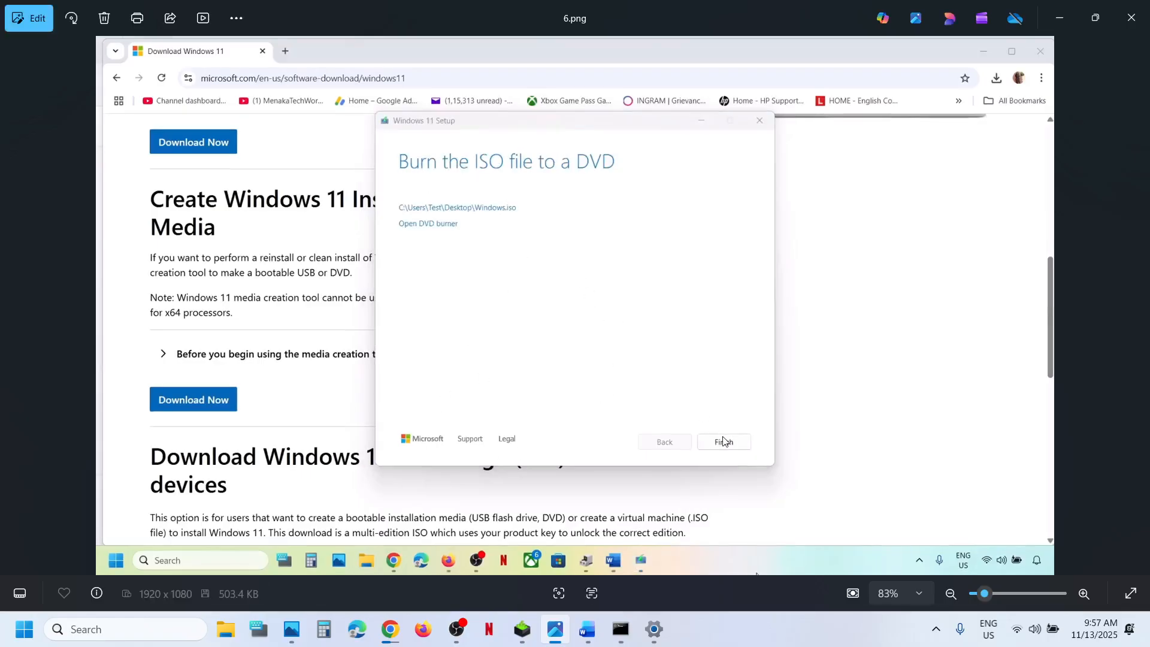
pyautogui.press('Right')
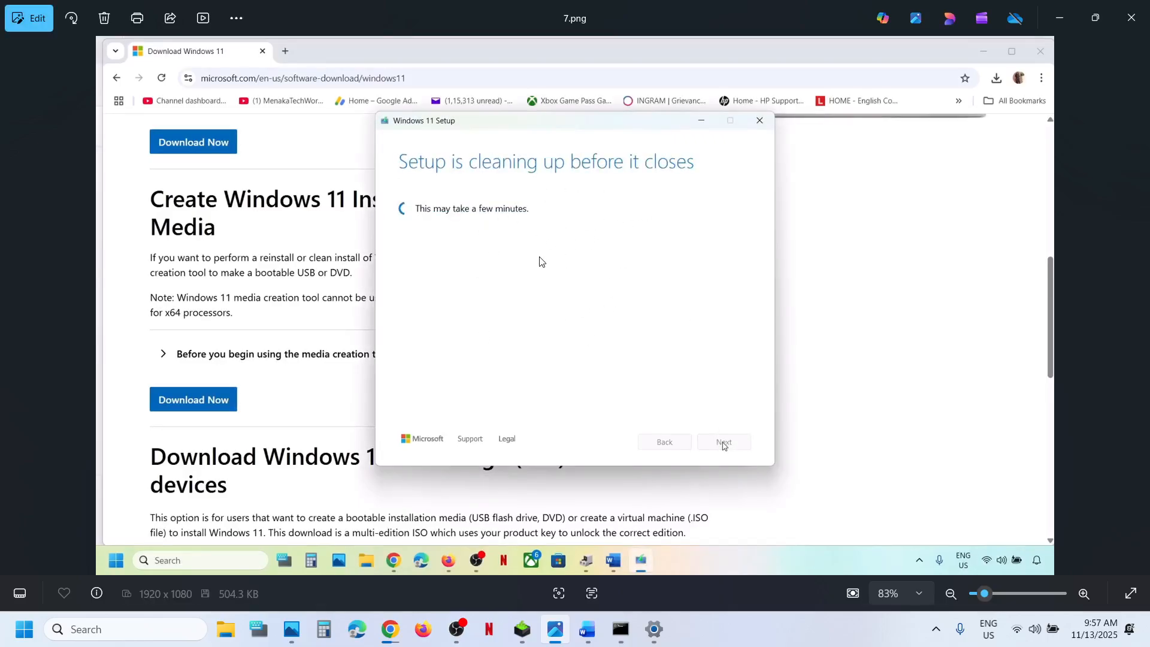
pyautogui.press('Right')
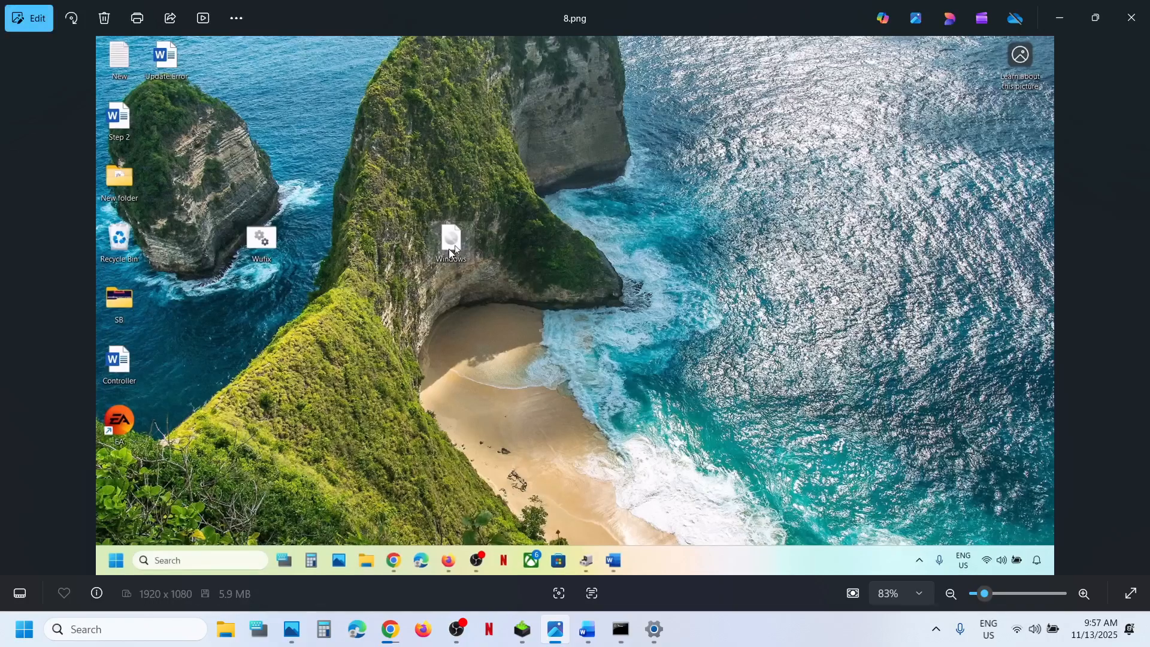
# Step through the ISO setup screenshots: DVD drive contents, permission prompt, Install Windows 11, license terms
pyautogui.press('Right')
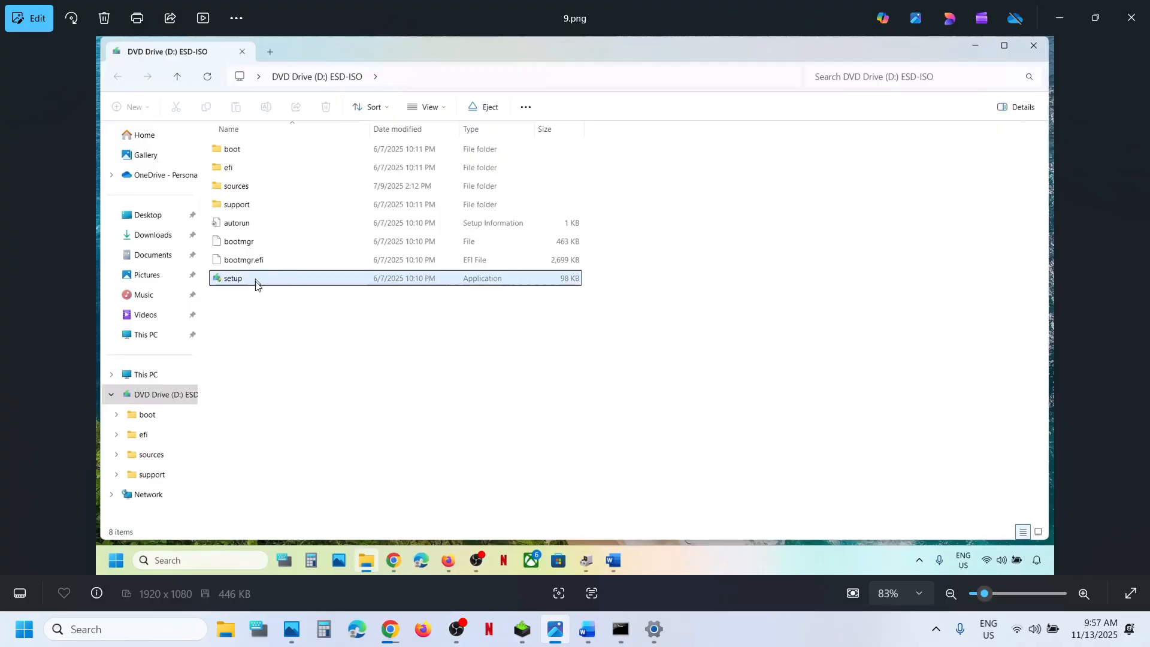
pyautogui.press('Right')
pyautogui.press('Right')
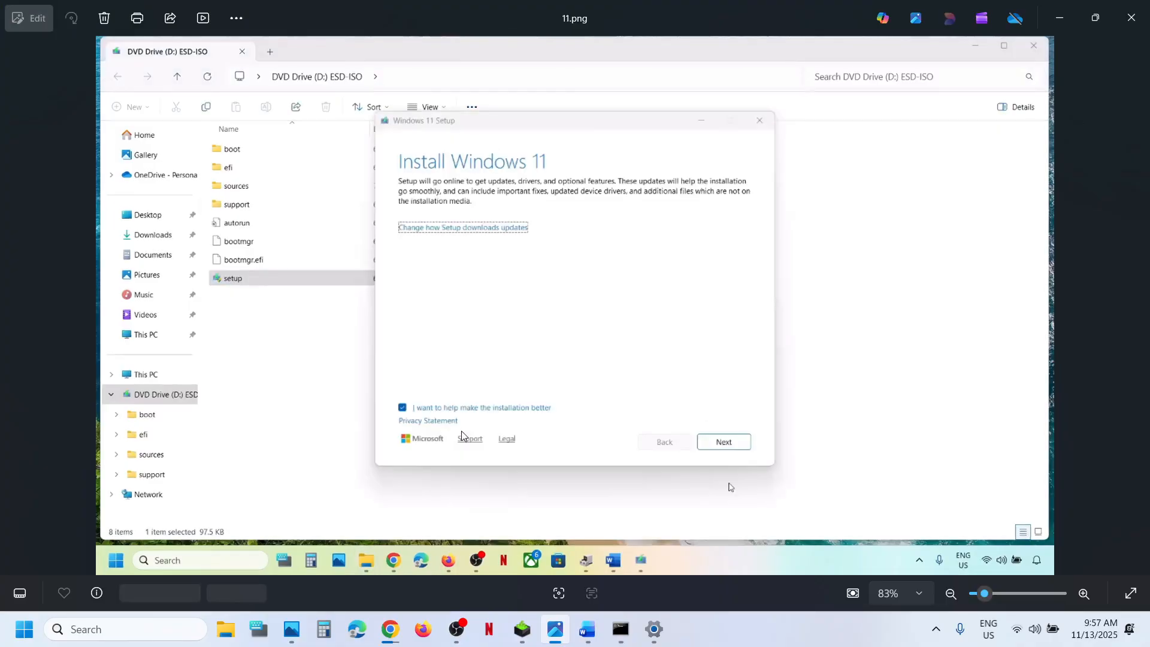
pyautogui.press('Right')
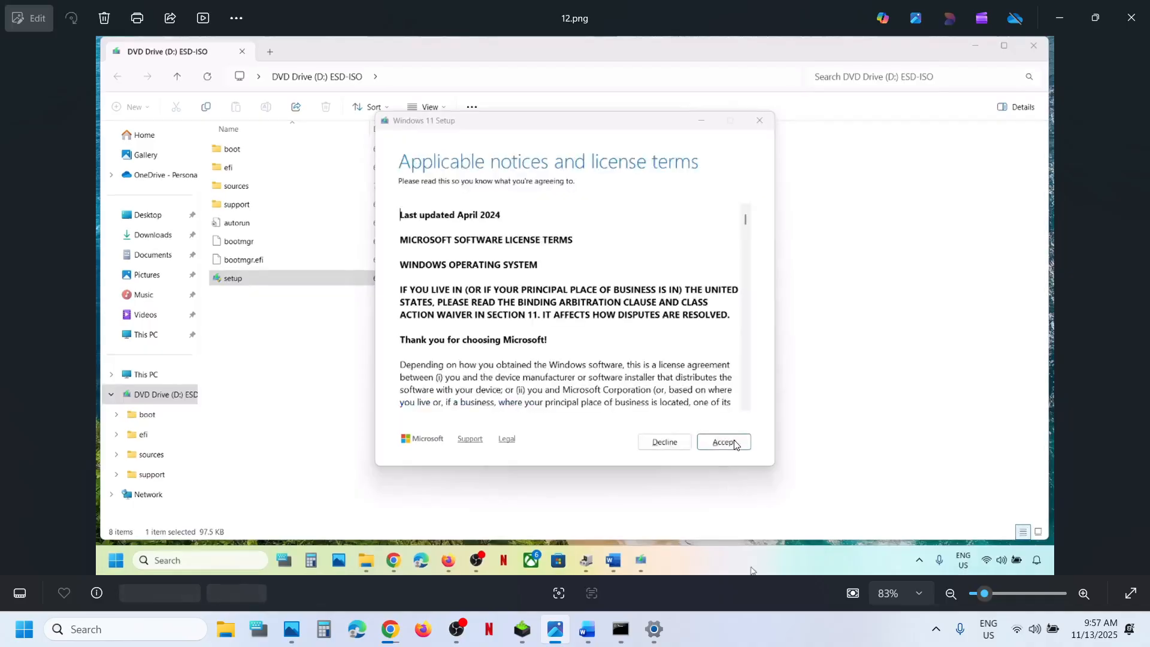
pyautogui.press('Right')
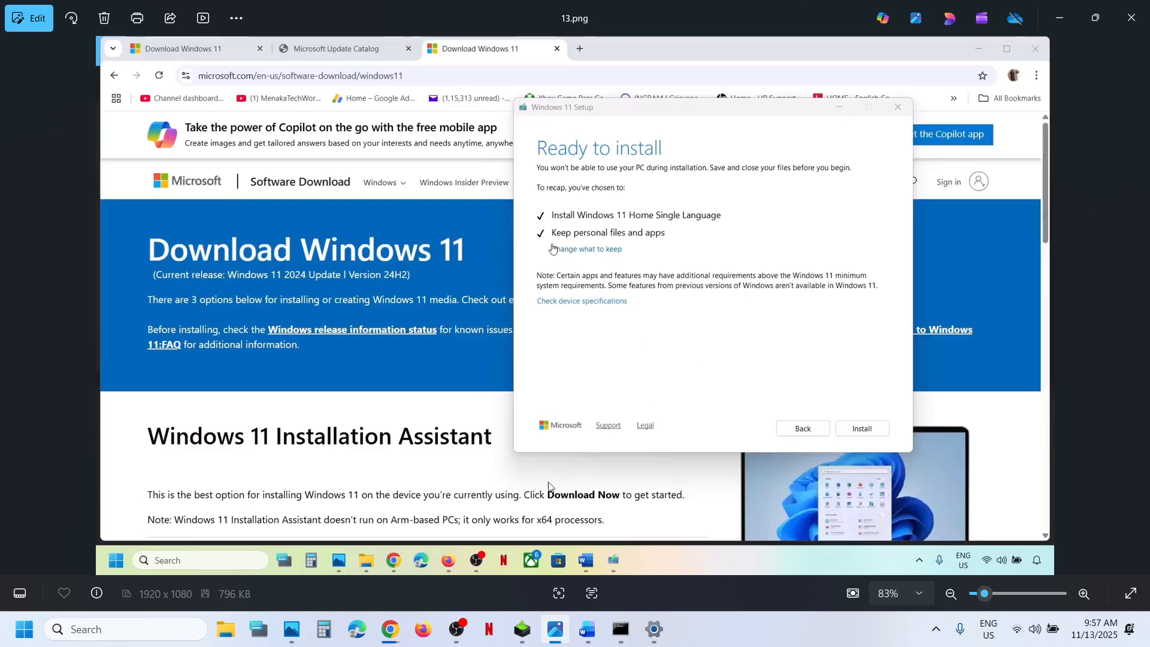
# View Windows Update history and highlight KB5068861 as successfully installed
pyautogui.click(654, 629)
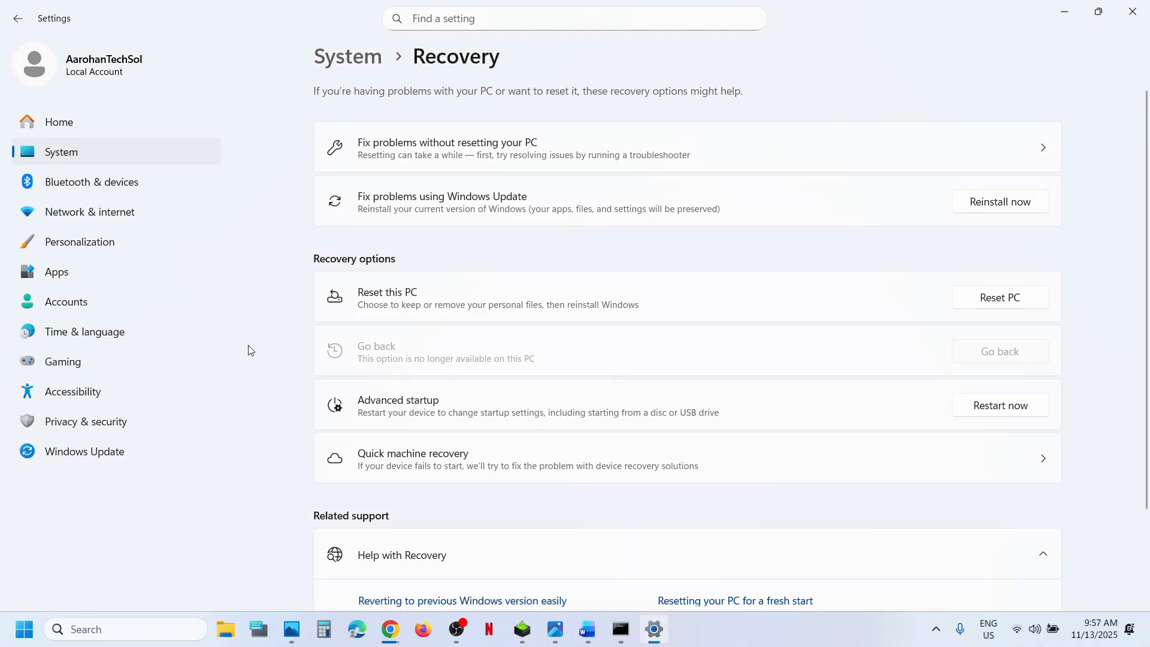
pyautogui.click(85, 450)
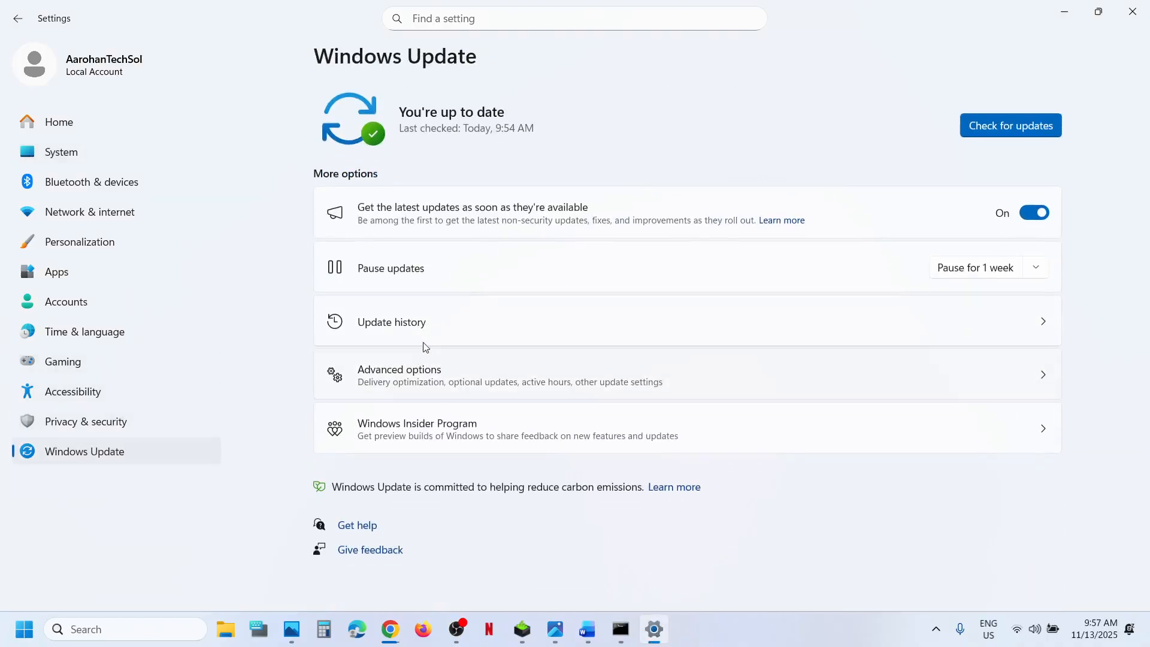
pyautogui.click(405, 322)
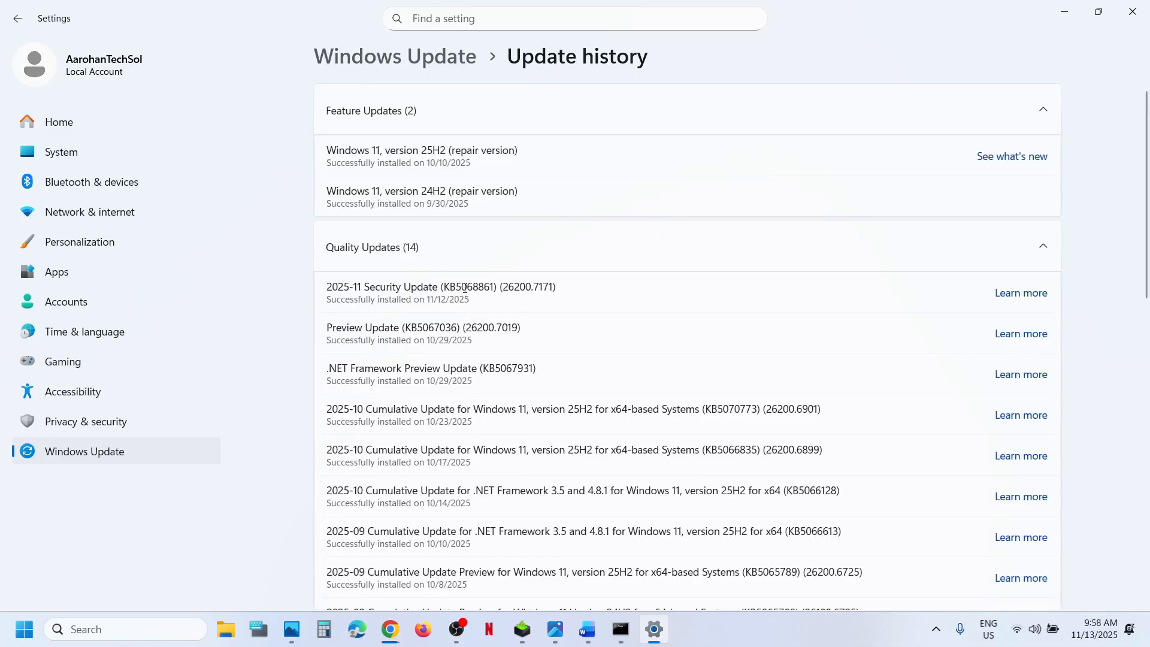
pyautogui.doubleClick(465, 288)
pyautogui.click(721, 626)
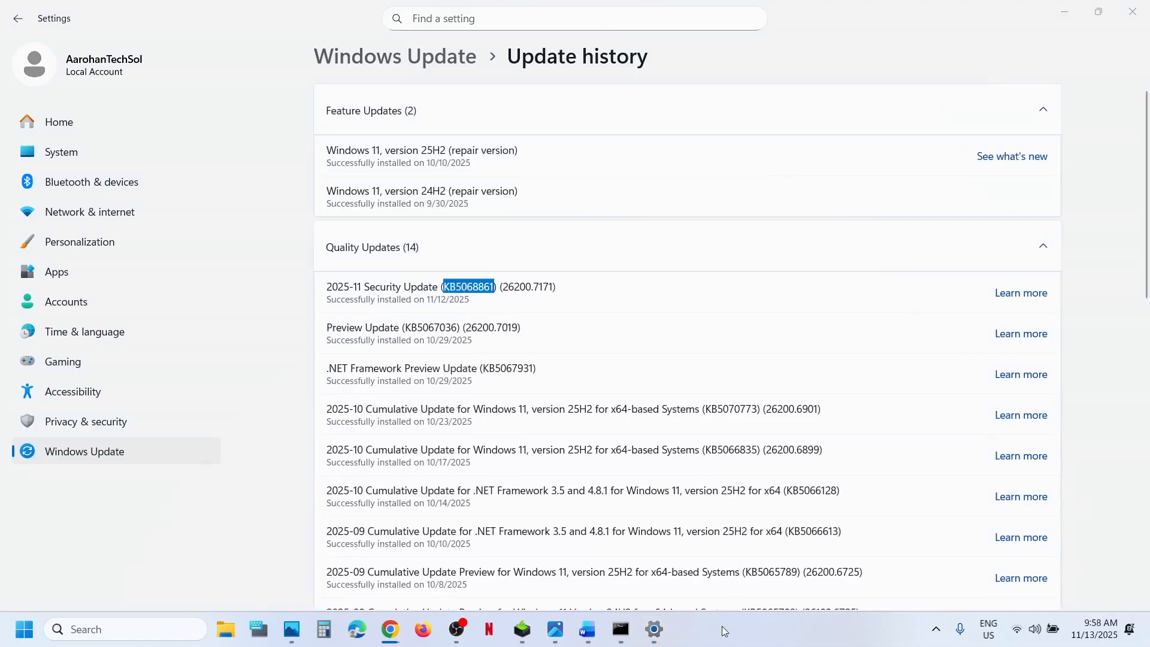